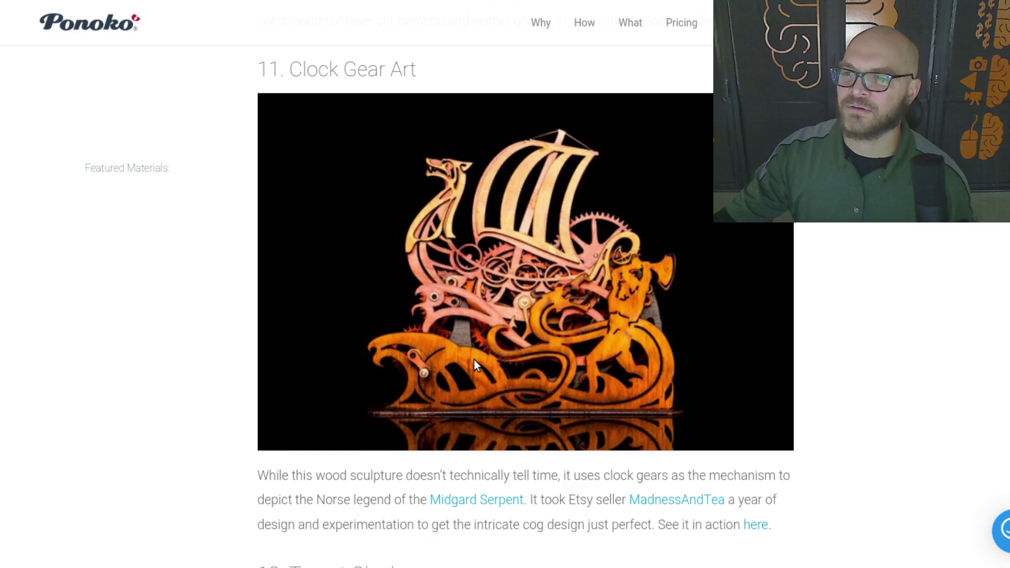
Step: Scroll the Ponoko clocks article past the gear, sun, bird and Redshank + Samphire clocks to 15. Modern Flora Clock
scroll(475, 360, "down", 12)
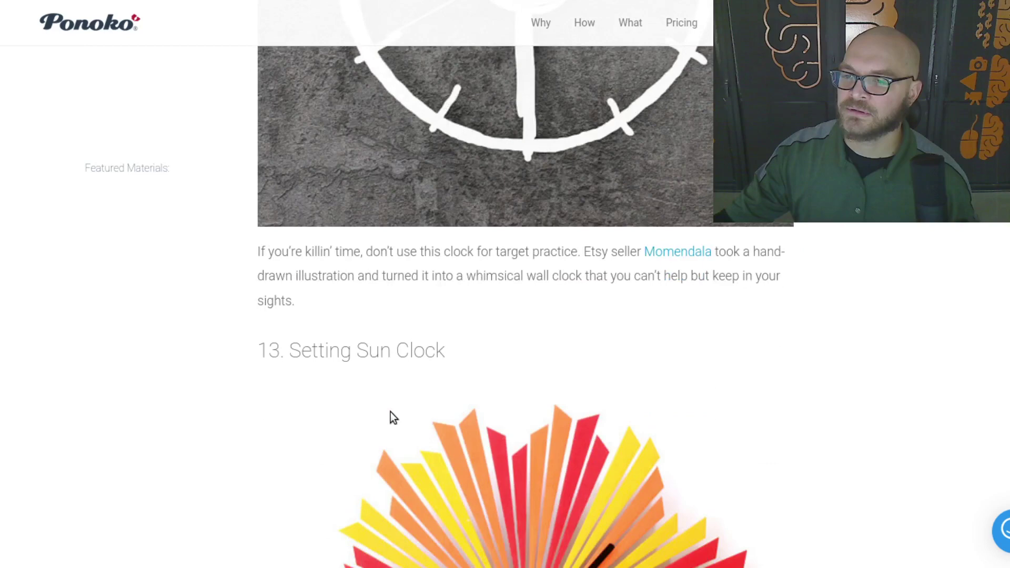
scroll(390, 412, "down", 6)
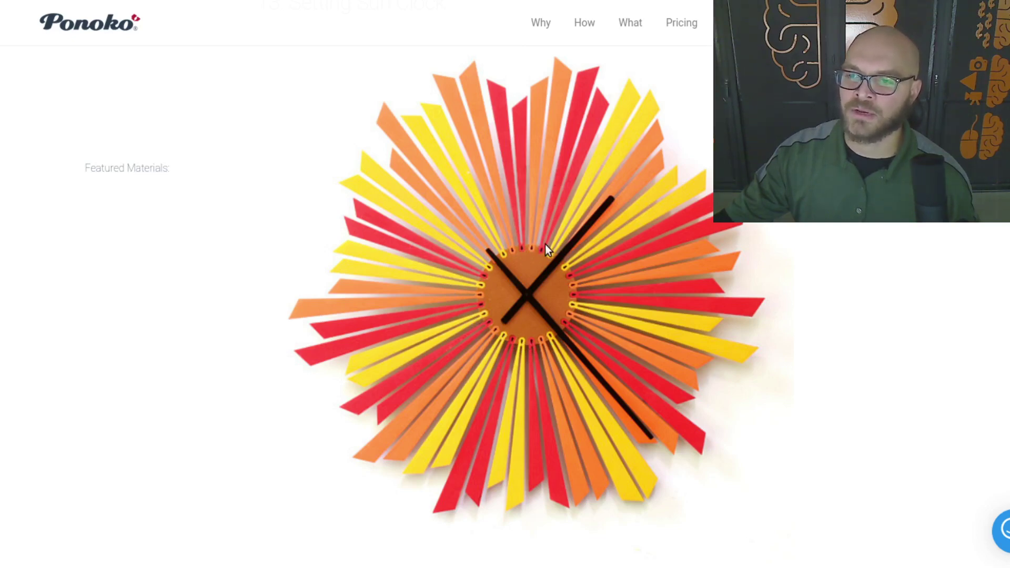
scroll(544, 248, "down", 10)
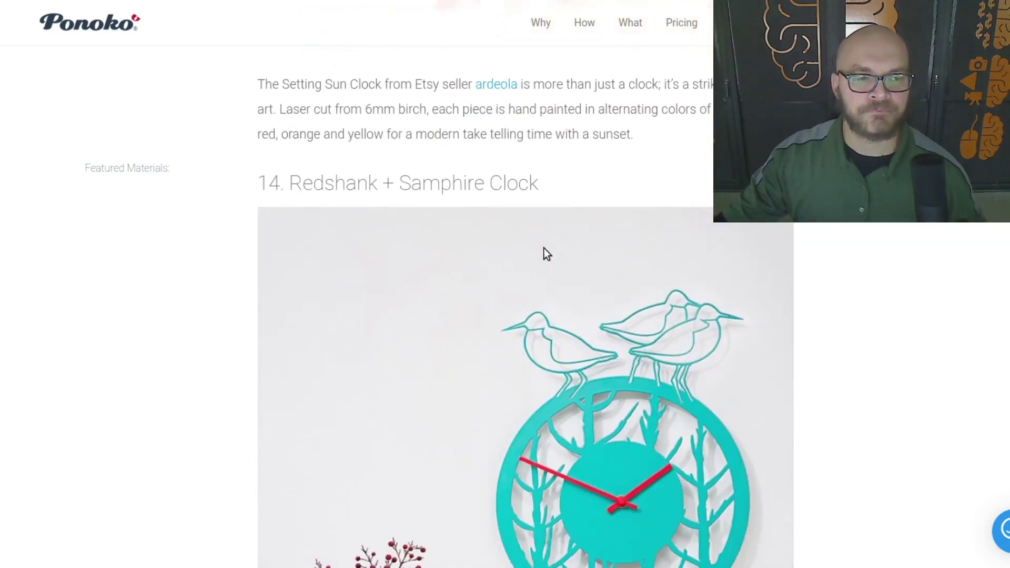
scroll(544, 247, "down", 3)
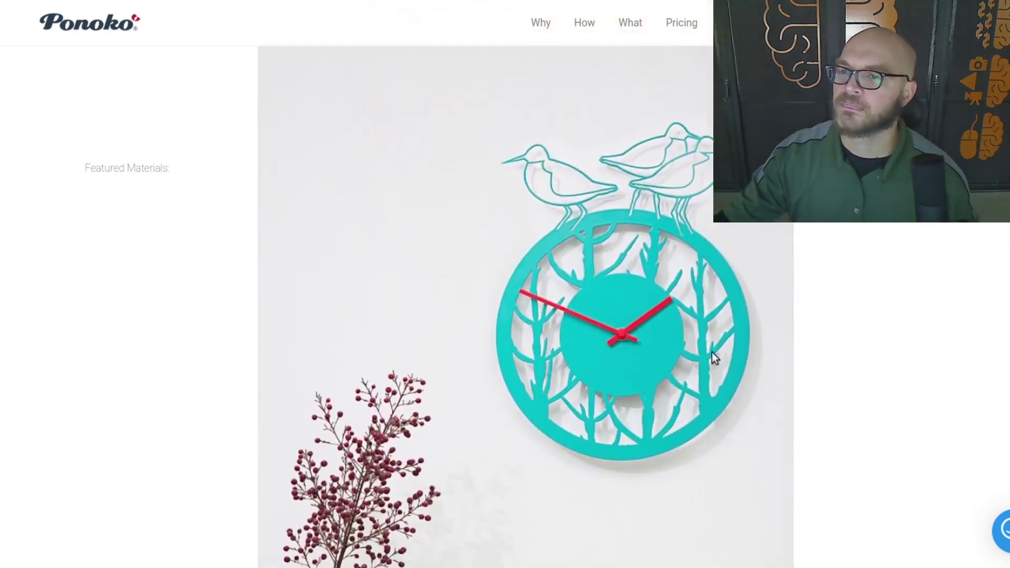
scroll(589, 260, "down", 15)
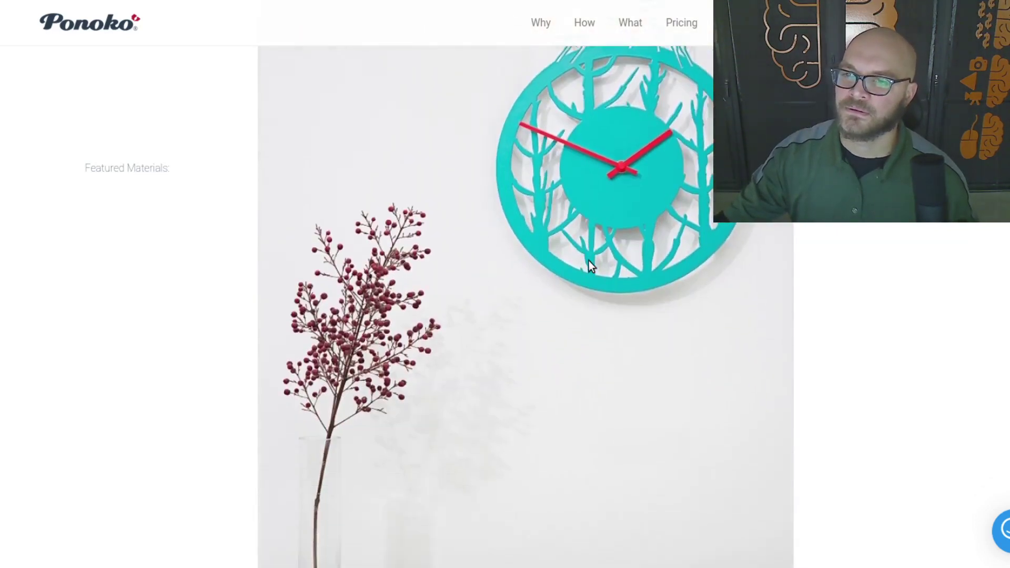
scroll(583, 265, "down", 1)
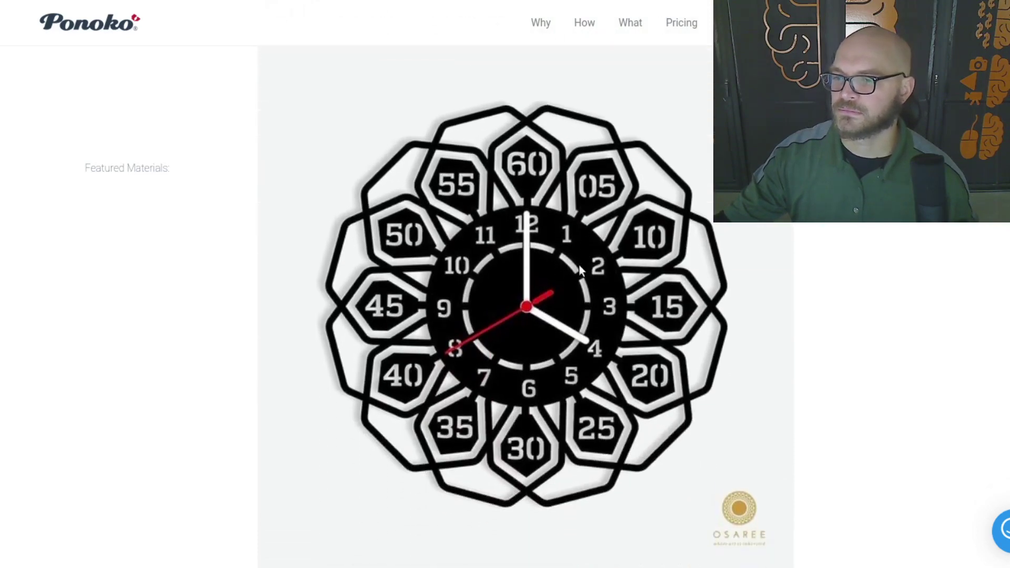
Step: Scroll past the Lixie Clock and cork coaster entries down to 23. Geometric Felt Coasters
scroll(430, 324, "down", 12)
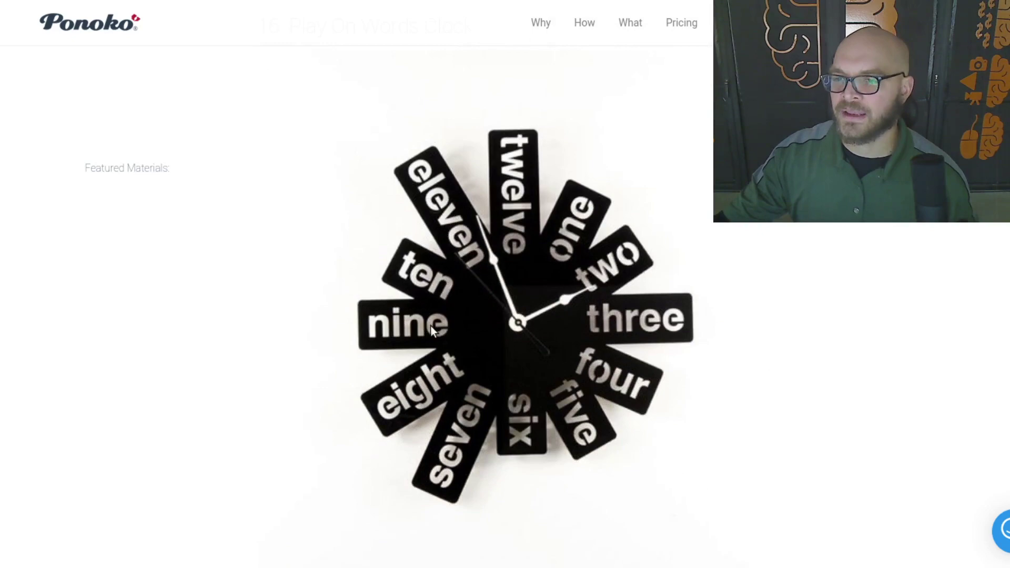
scroll(431, 326, "down", 10)
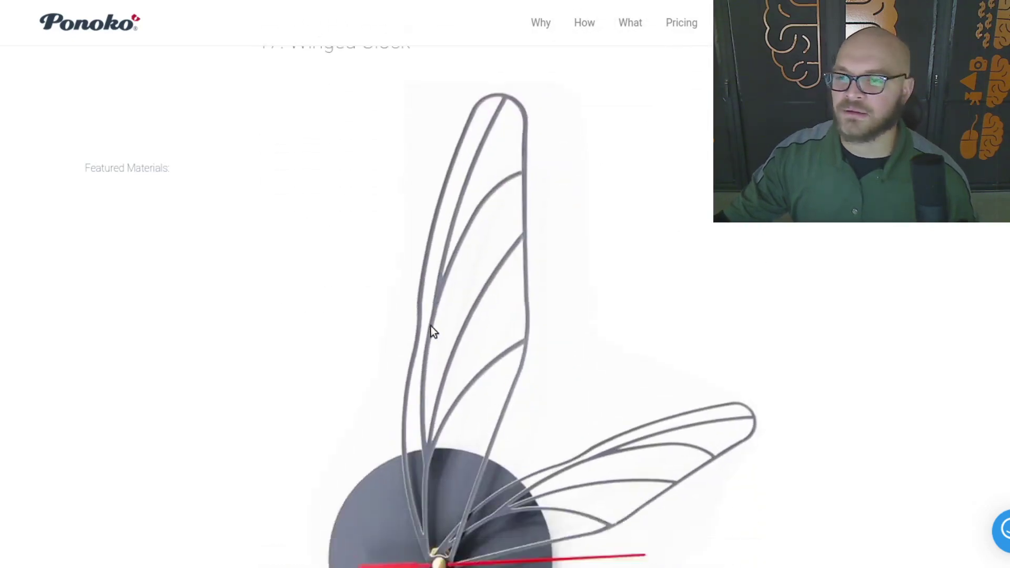
scroll(431, 326, "down", 3)
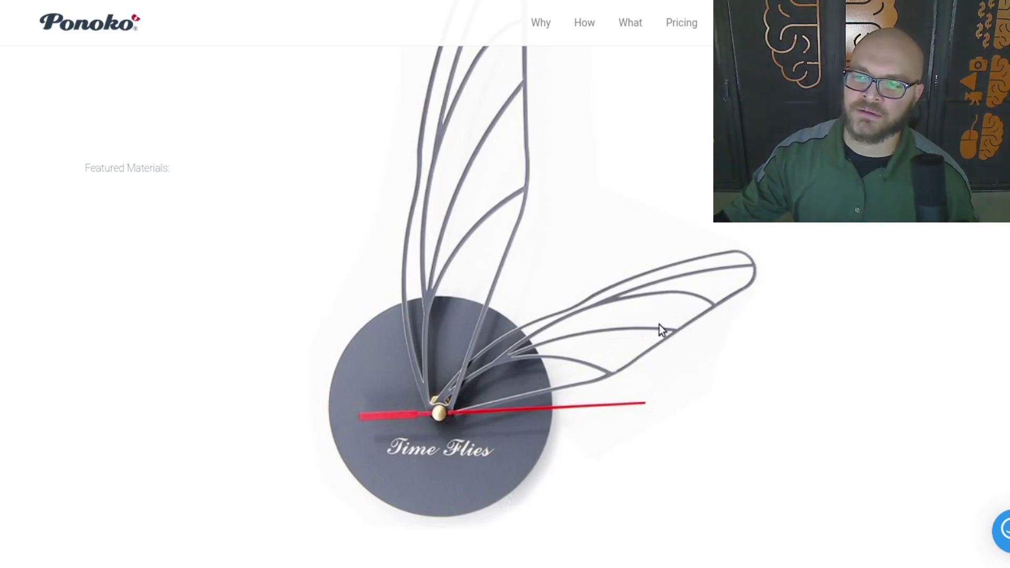
scroll(446, 425, "down", 1)
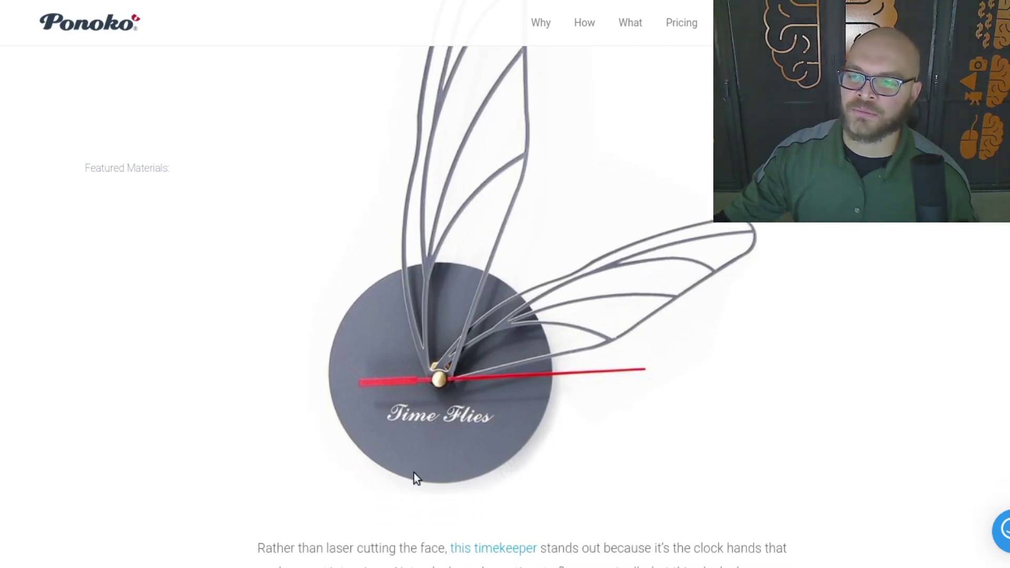
scroll(462, 475, "down", 10)
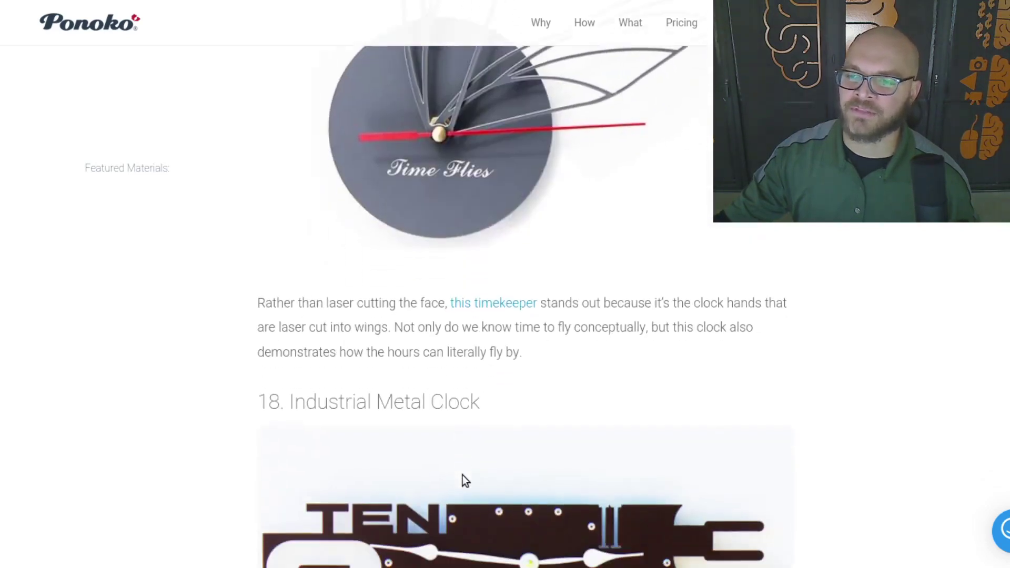
scroll(463, 475, "down", 1)
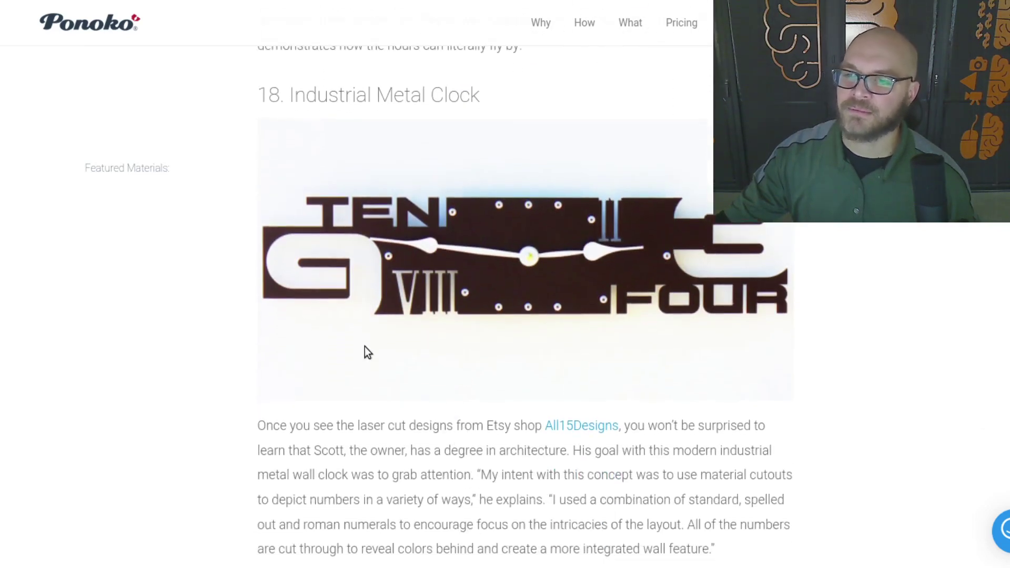
scroll(503, 382, "down", 11)
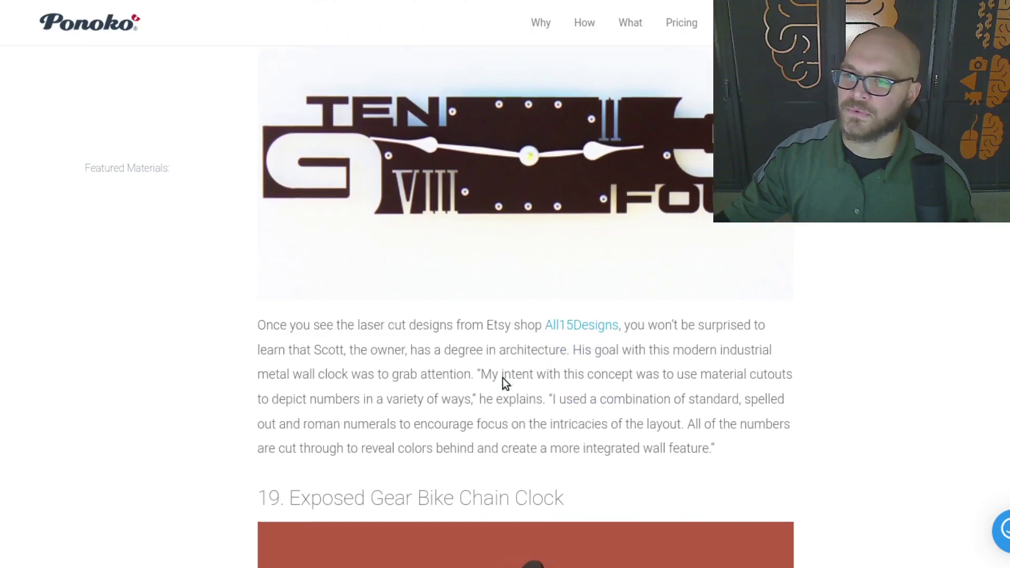
scroll(502, 388, "down", 8)
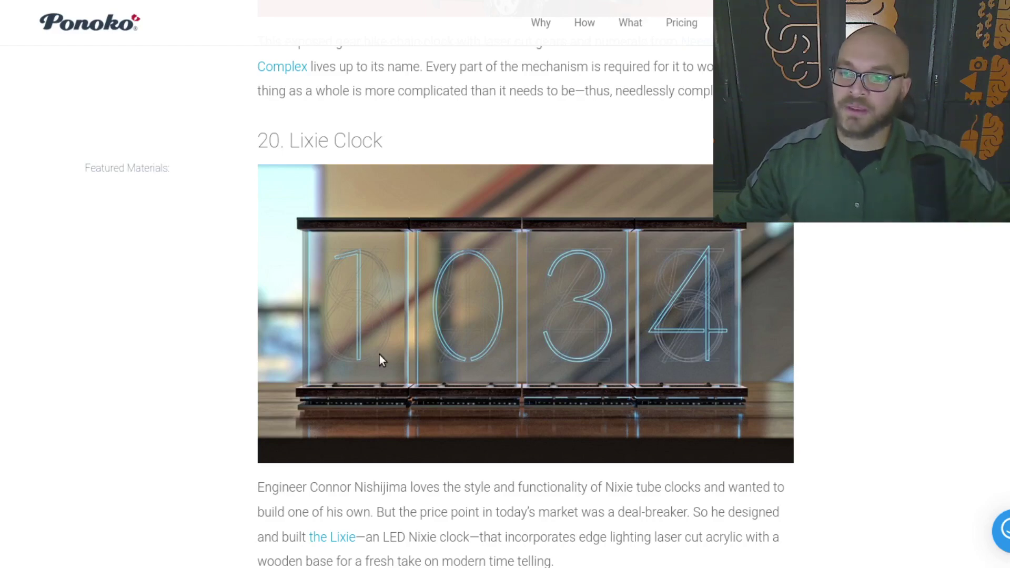
scroll(382, 351, "down", 1)
scroll(383, 351, "down", 14)
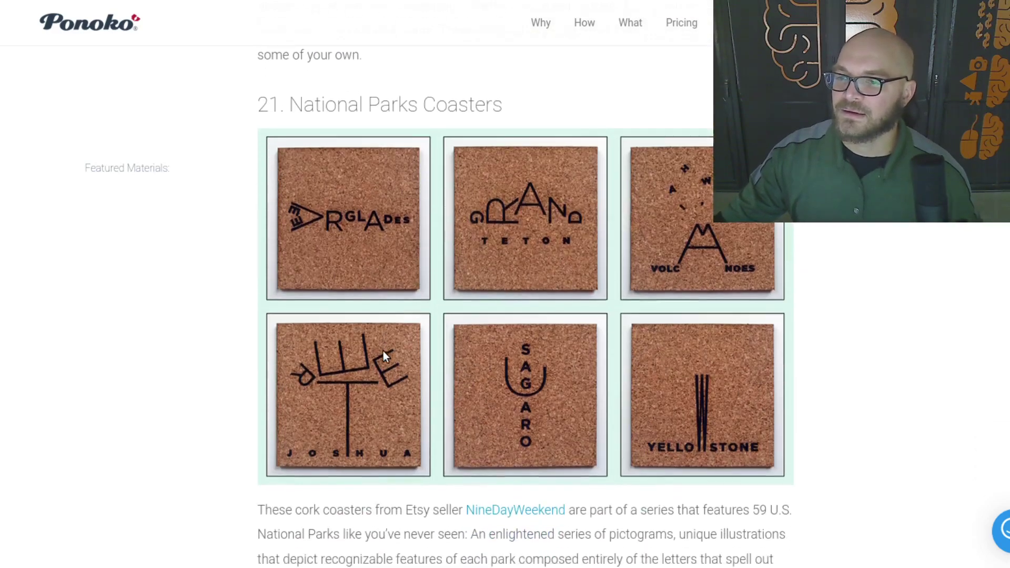
scroll(383, 351, "down", 11)
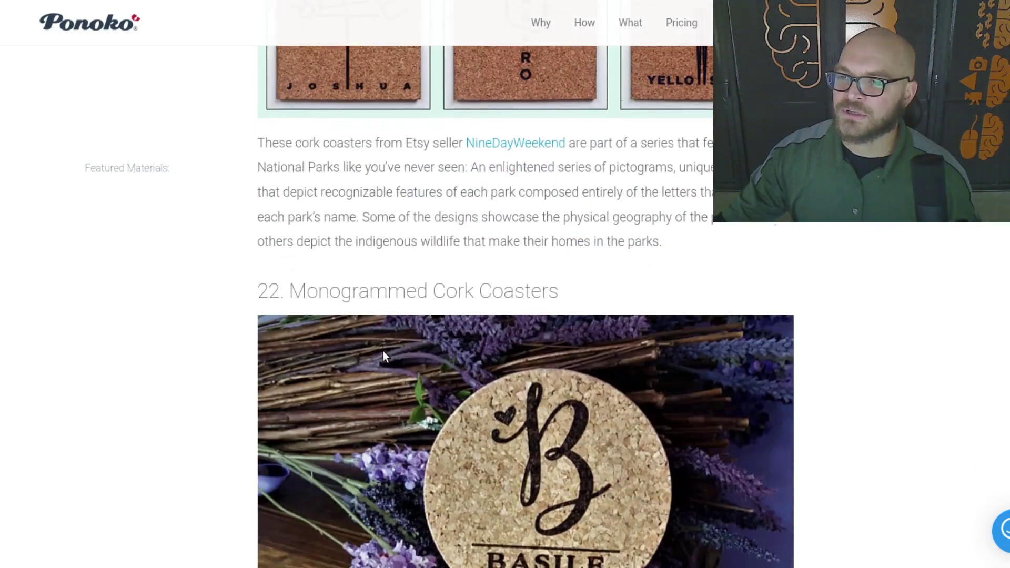
scroll(383, 351, "down", 10)
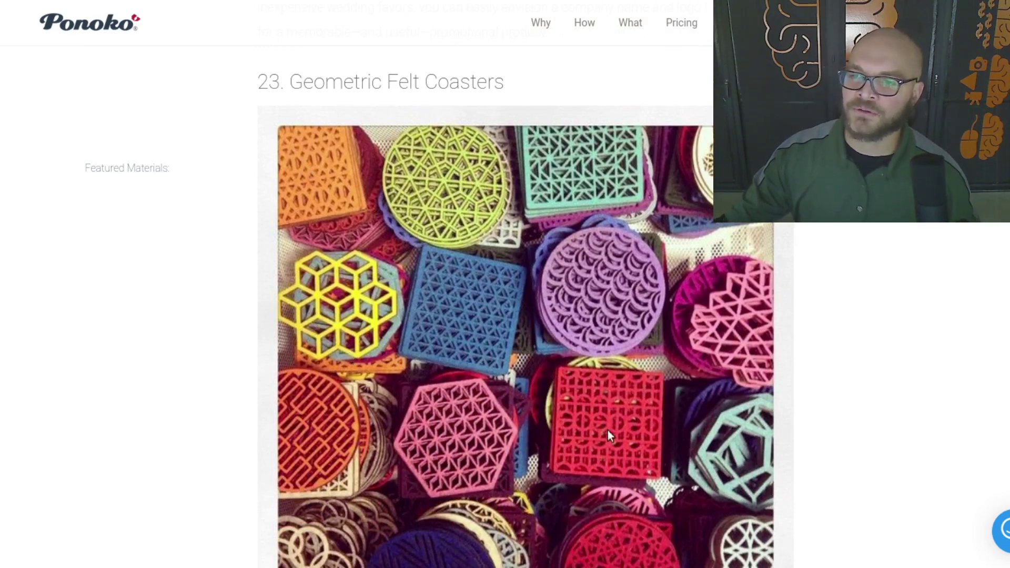
Step: Browse the bee, herringbone and floral coaster entries, then bring up CorelDRAW's blank Untitled-1 page
scroll(509, 462, "down", 2)
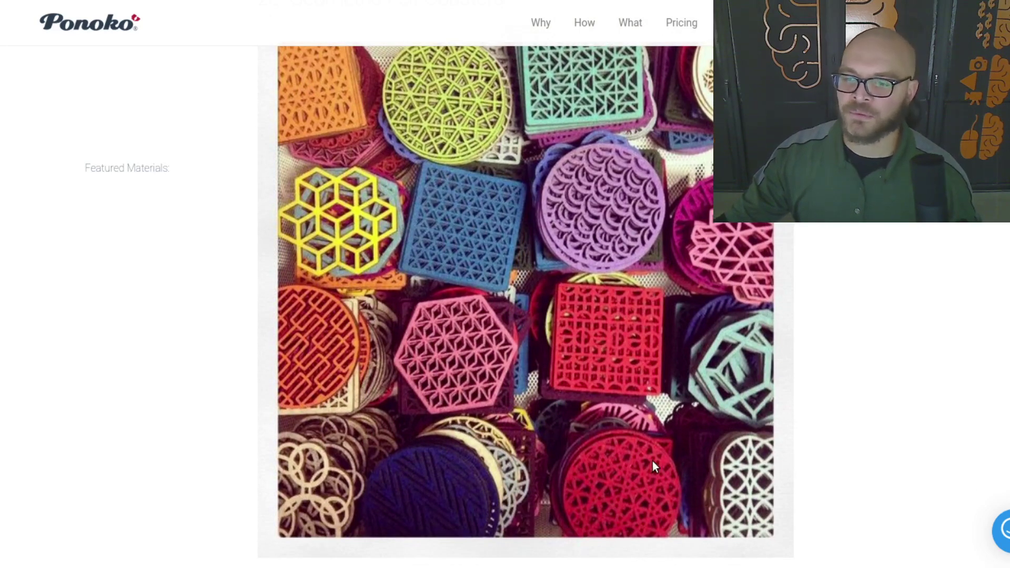
scroll(652, 462, "down", 6)
scroll(652, 460, "down", 5)
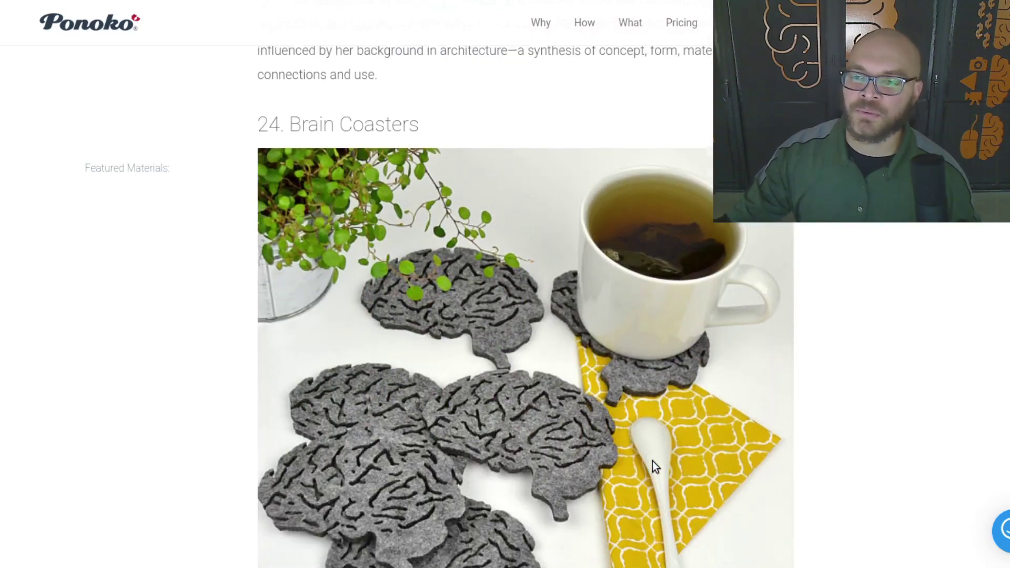
scroll(645, 456, "down", 2)
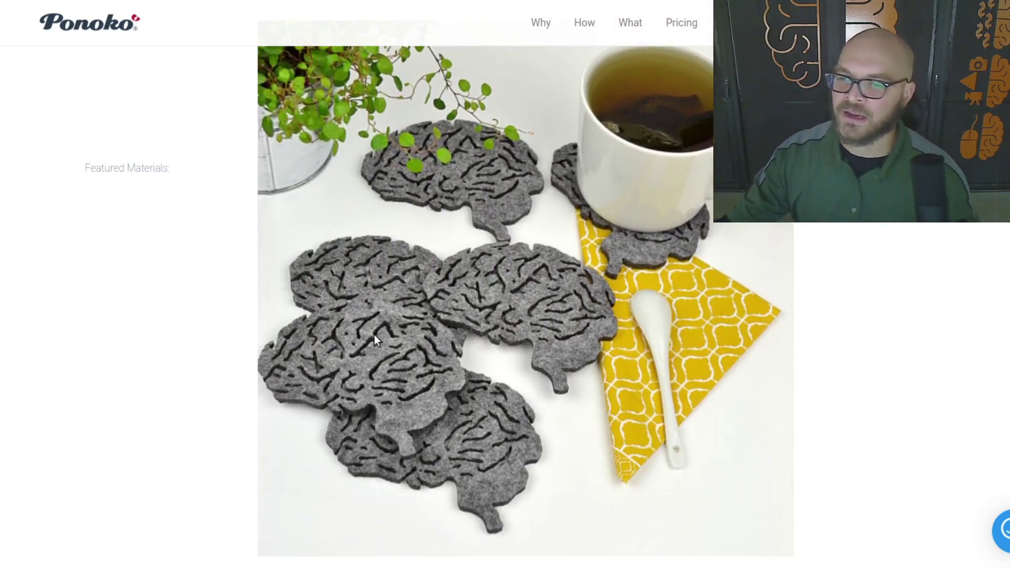
scroll(547, 322, "down", 9)
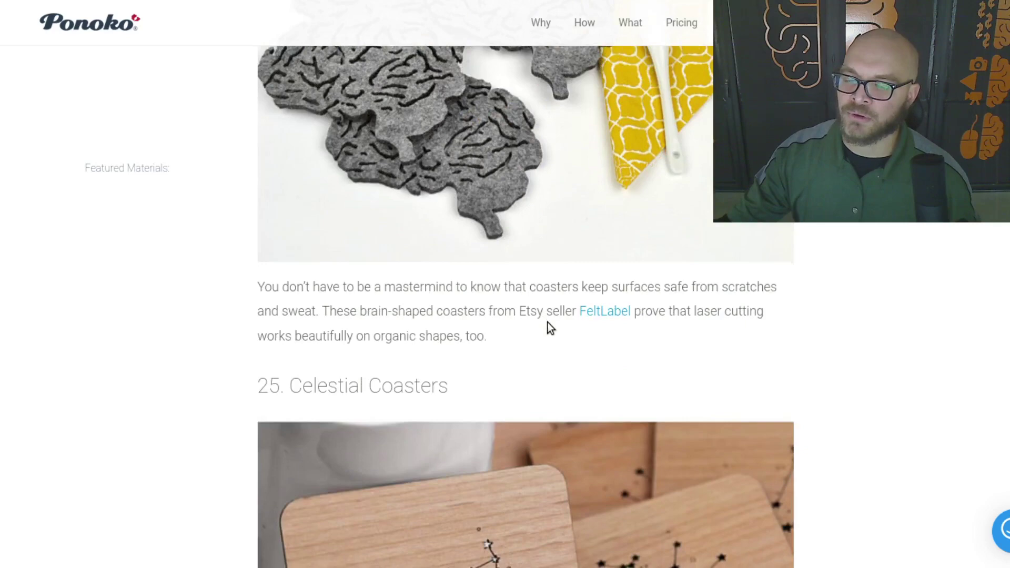
scroll(546, 322, "down", 2)
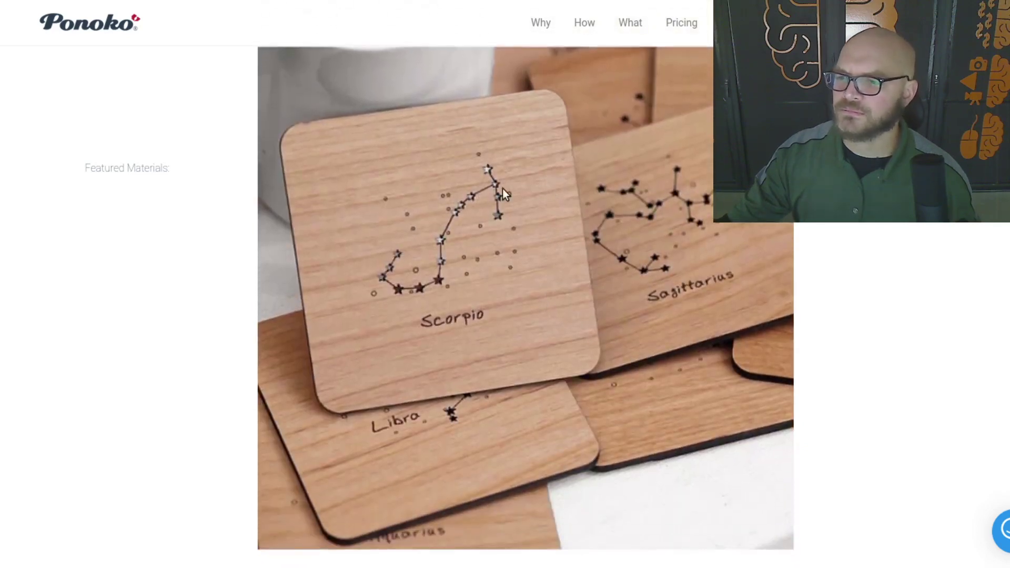
scroll(430, 363, "down", 8)
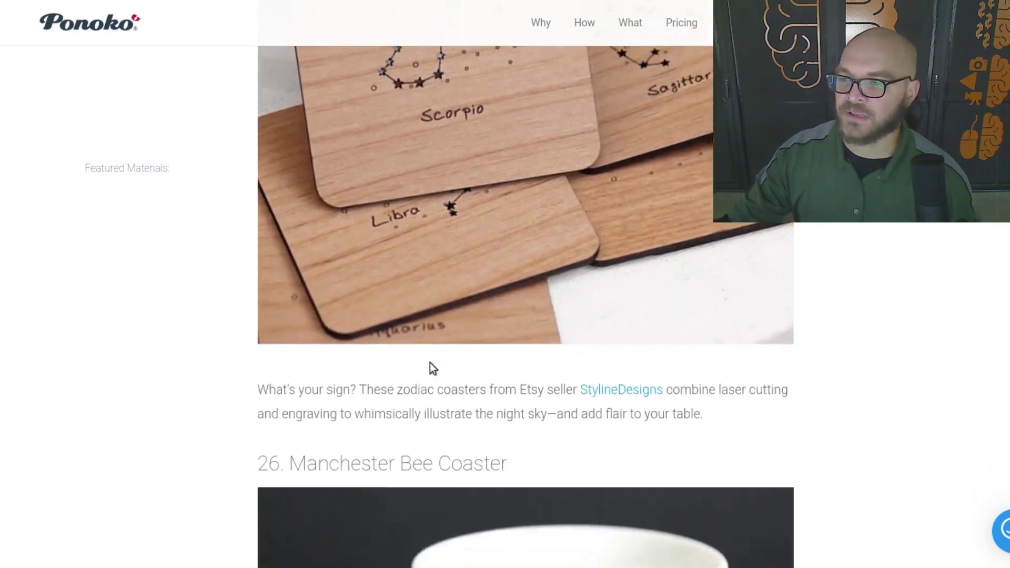
scroll(430, 362, "down", 3)
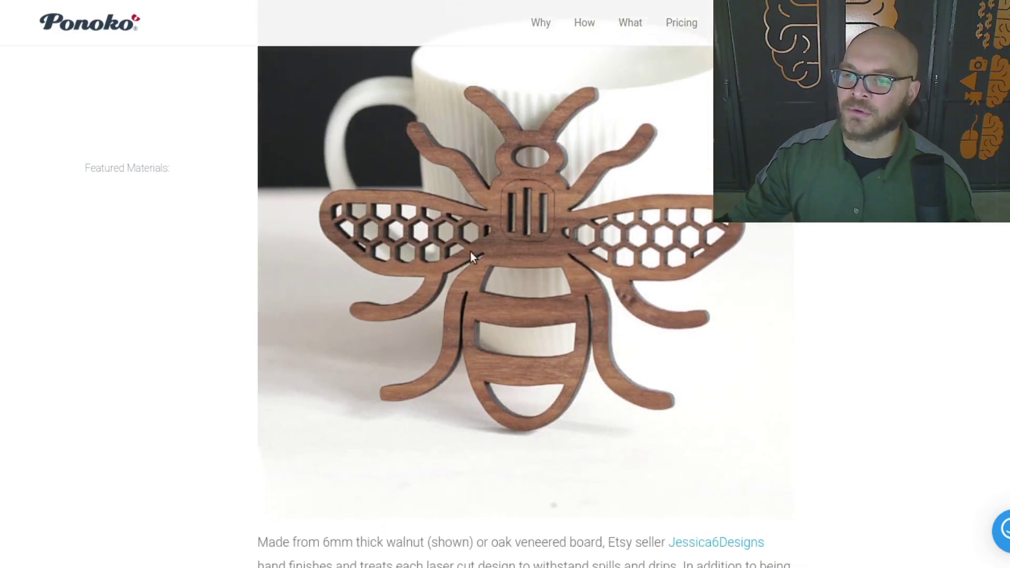
scroll(475, 408, "down", 10)
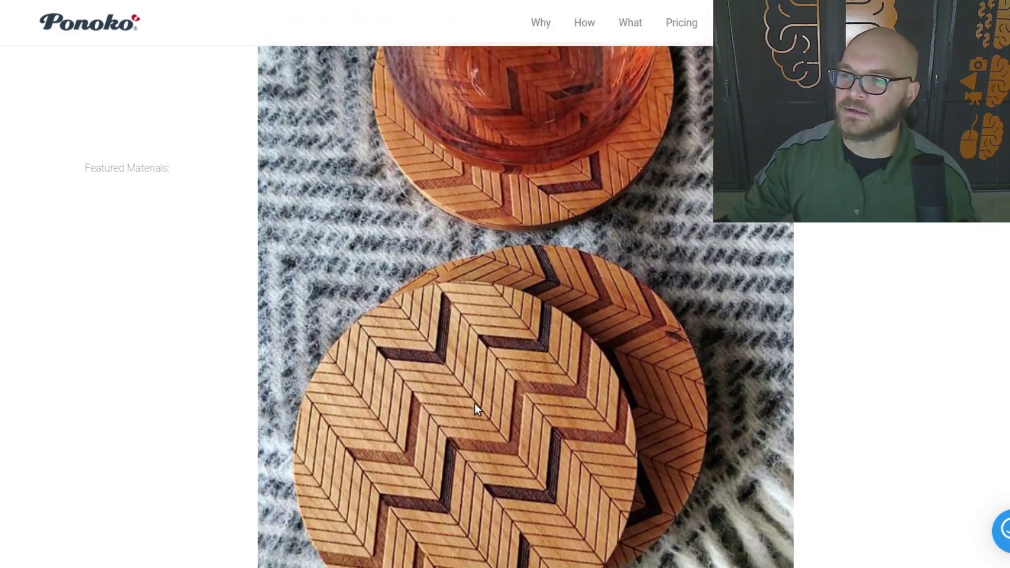
scroll(475, 403, "down", 9)
scroll(475, 404, "down", 4)
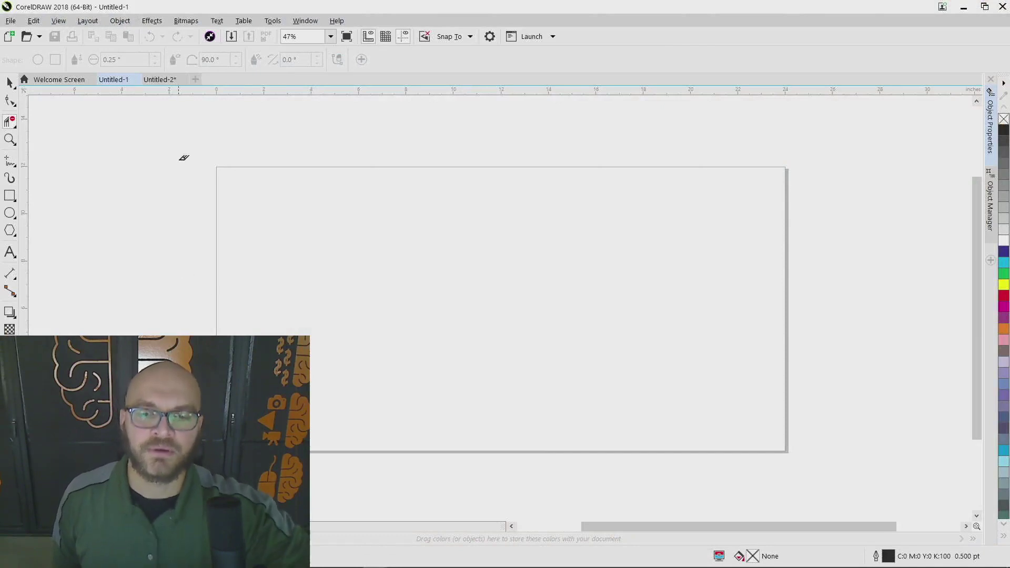
Step: Switch to the Untitled-2 document with the bat logos, take the Pick tool, and browse the Edit, View and File menus
left_click(162, 80)
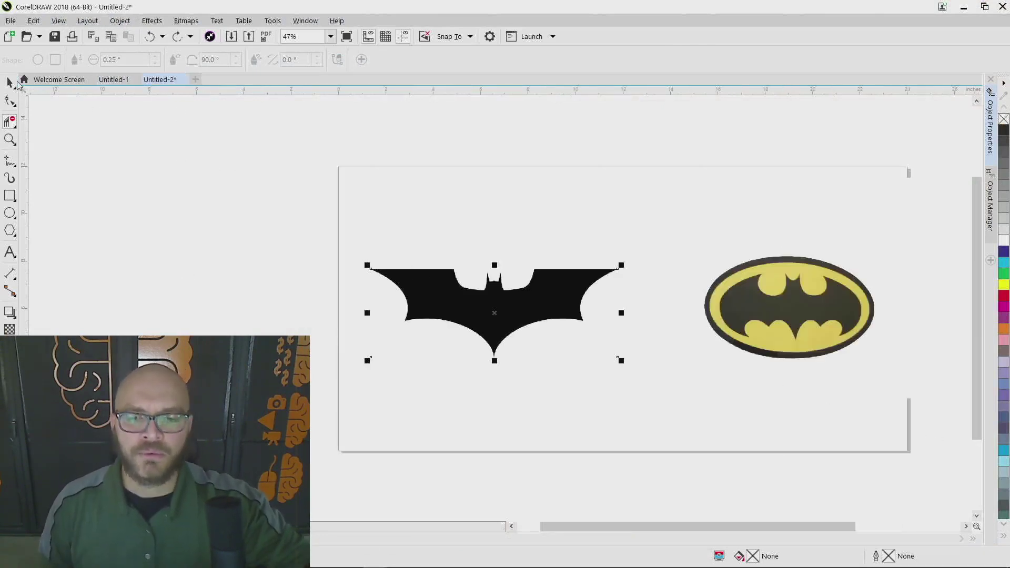
left_click(11, 83)
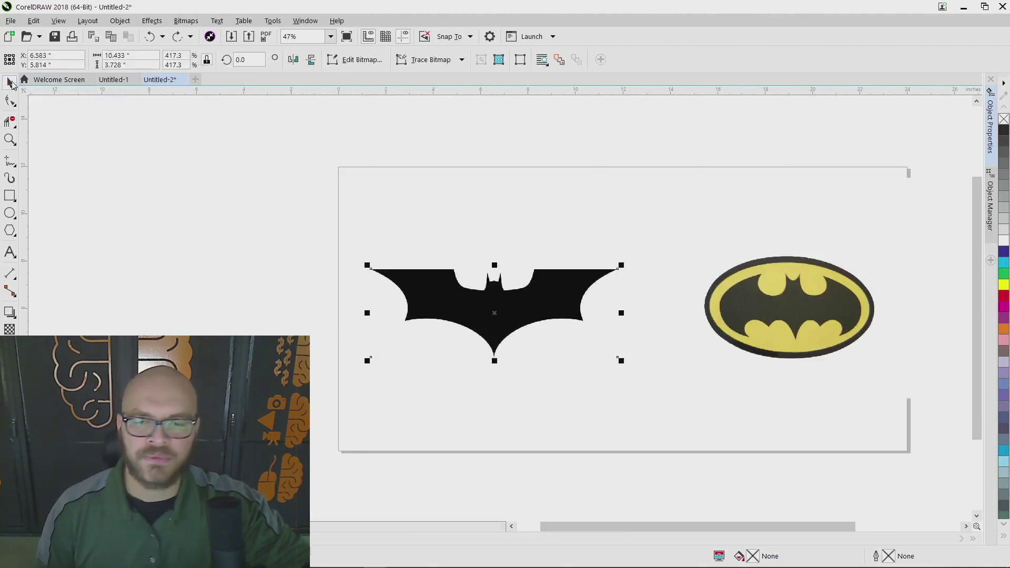
left_click(39, 22)
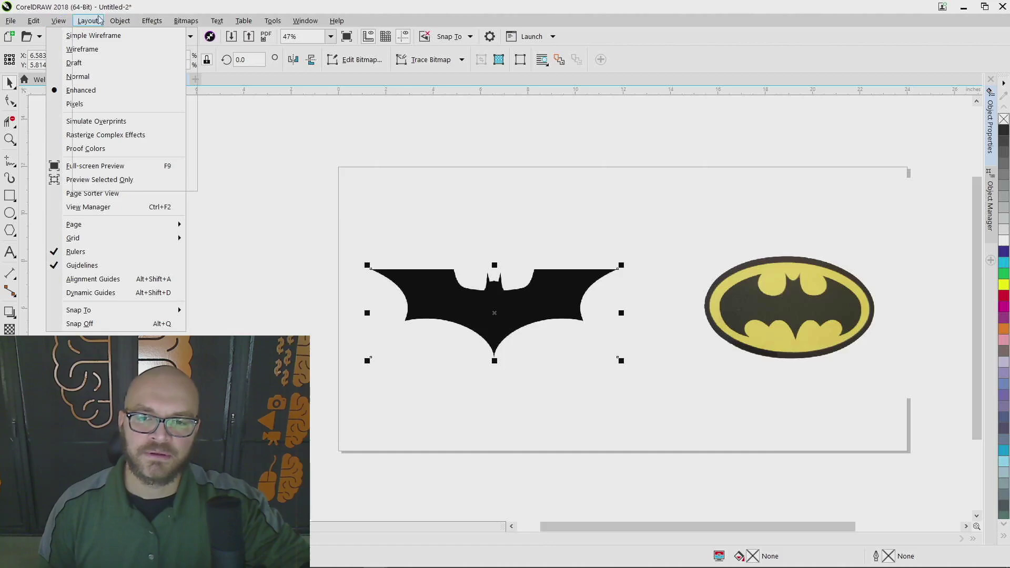
mouse_move(118, 23)
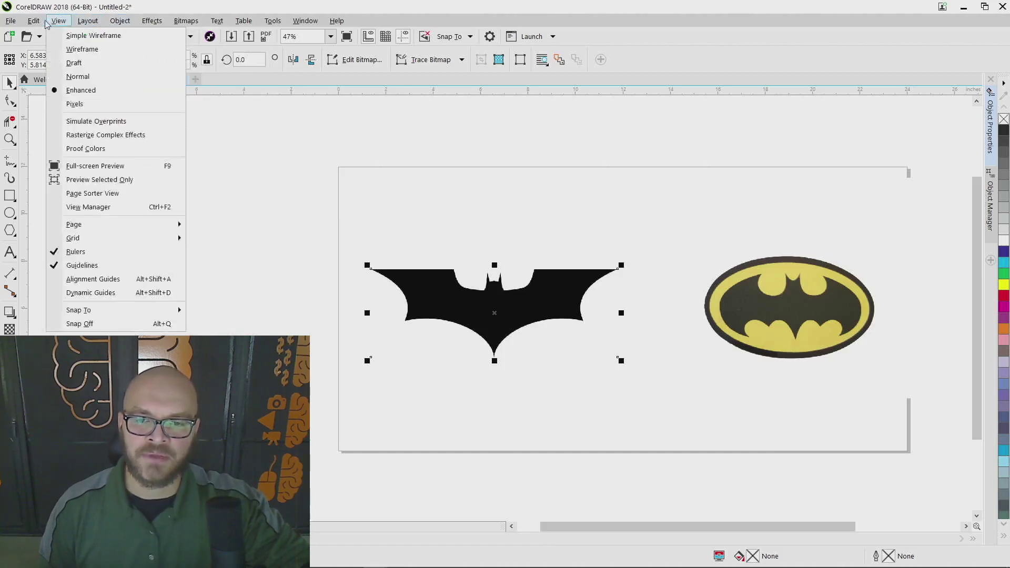
mouse_move(34, 23)
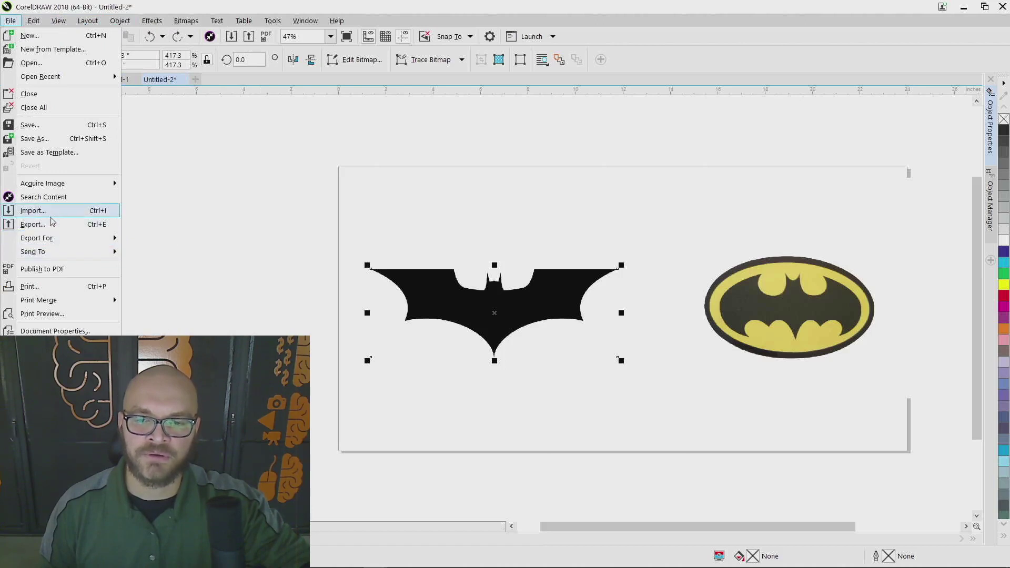
left_click(570, 416)
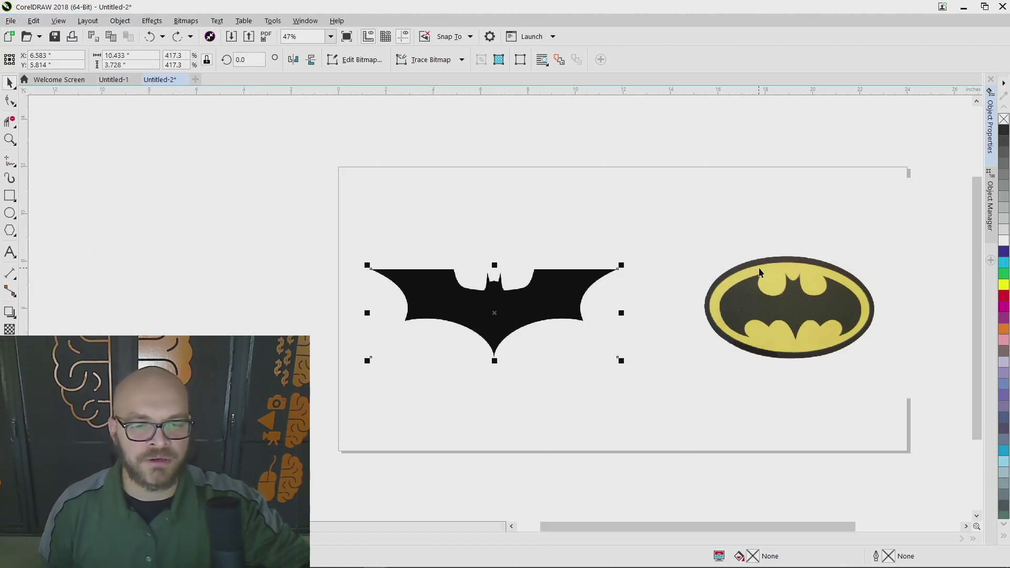
Step: Quick Trace the black bat bitmap using Trace Bitmap on the property bar
left_click(426, 59)
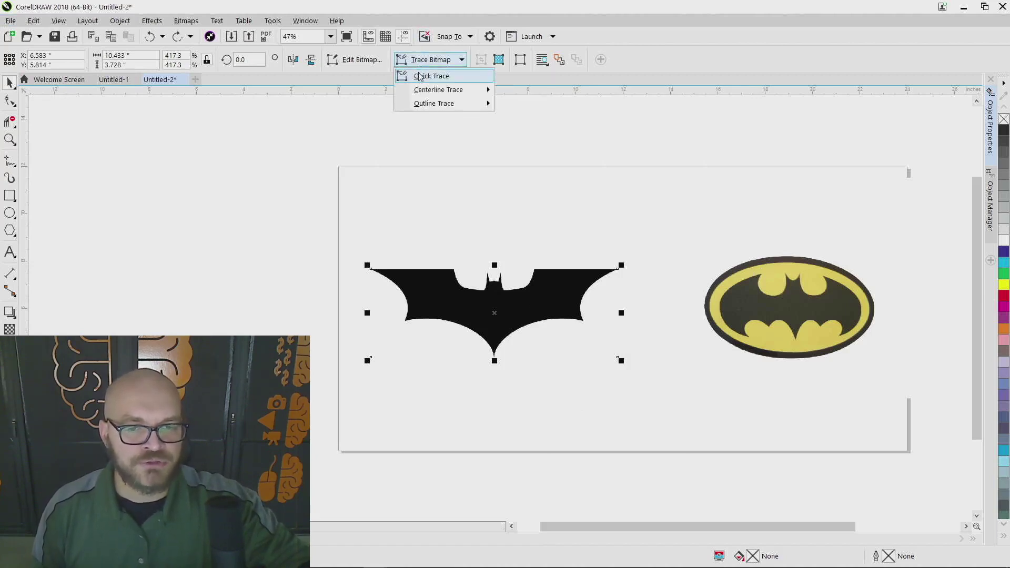
left_click(417, 77)
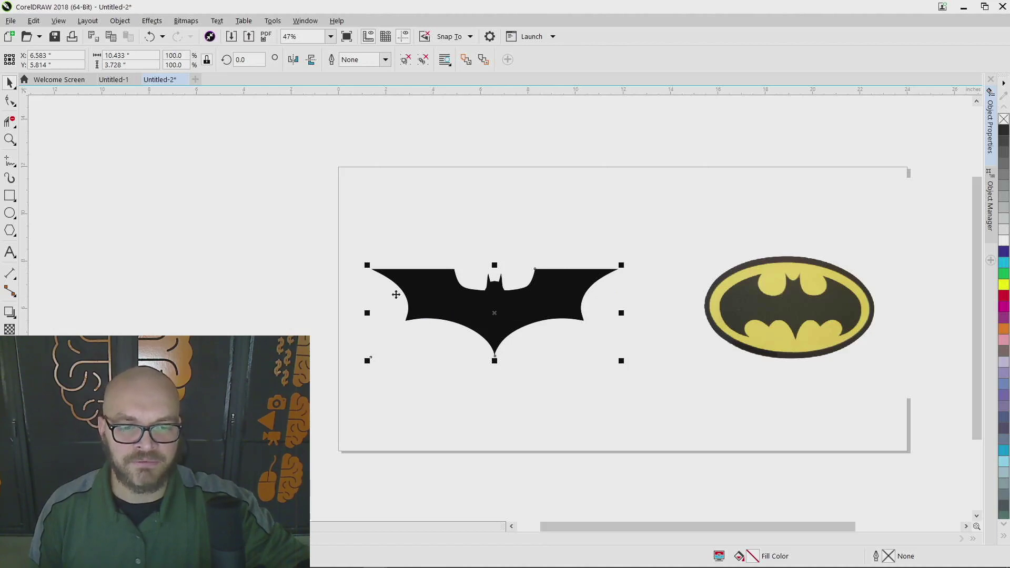
Step: Move the traced bat aside, zoom in to compare its smooth edges with the bitmap, then return it
left_click_drag(477, 293, 380, 319)
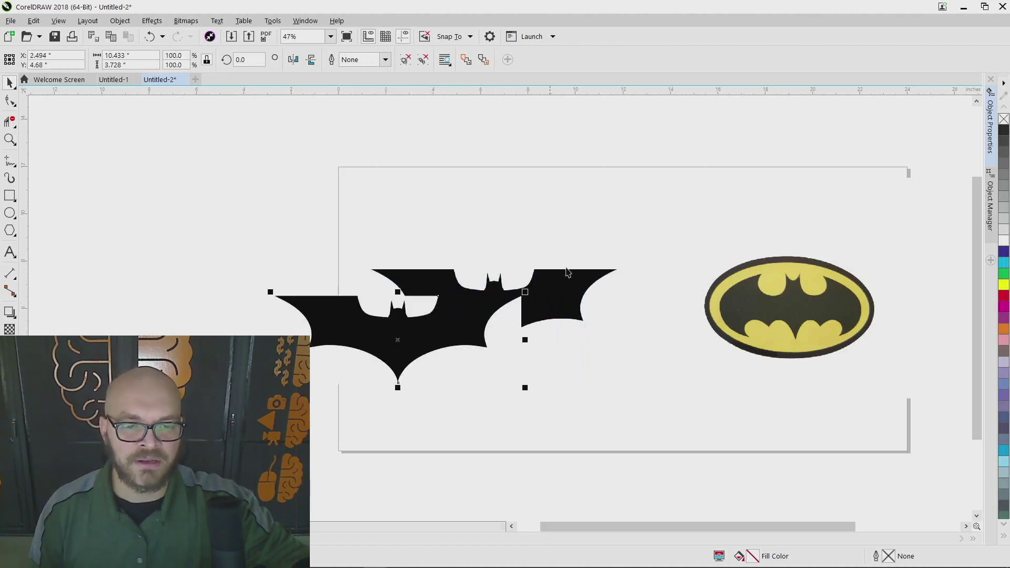
scroll(531, 284, "up", 5)
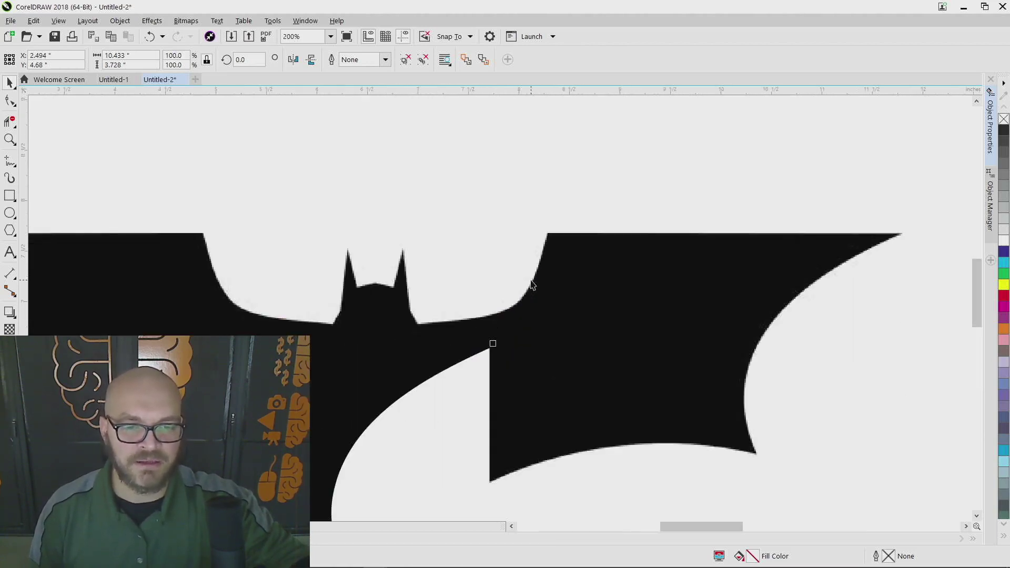
scroll(531, 284, "down", 4)
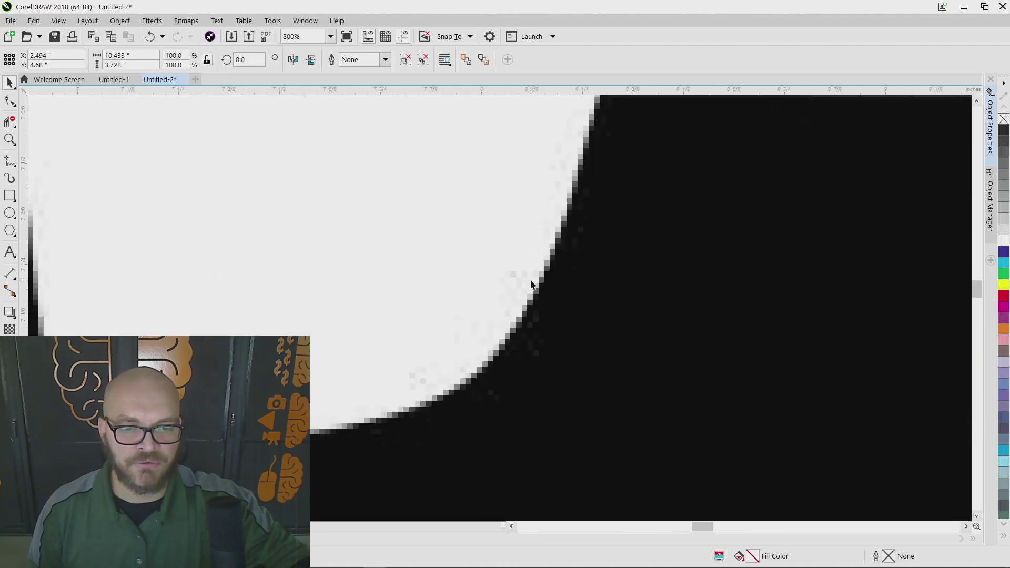
left_click_drag(438, 373, 638, 317)
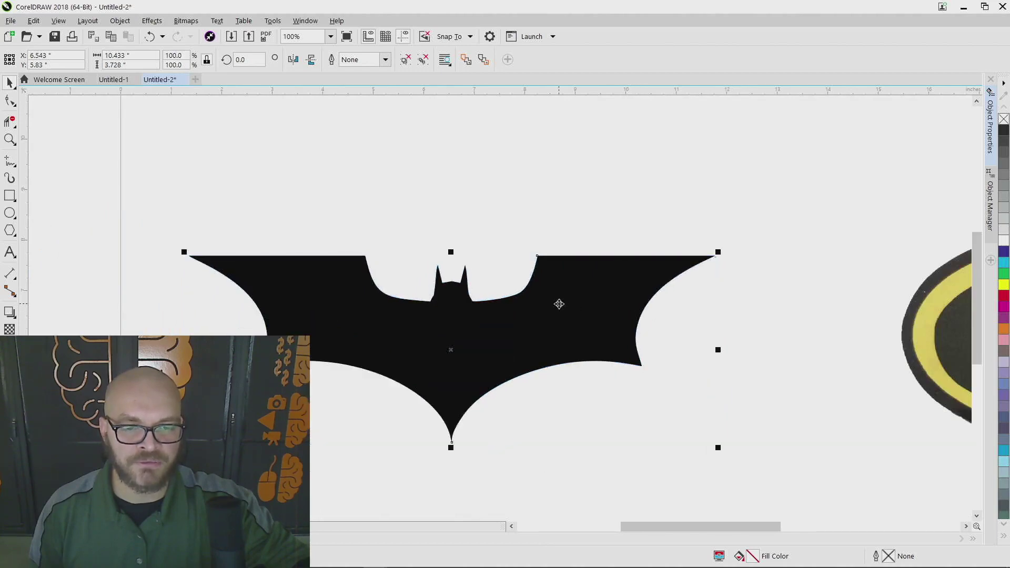
scroll(559, 304, "down", 1)
scroll(558, 304, "down", 1)
scroll(559, 303, "up", 4)
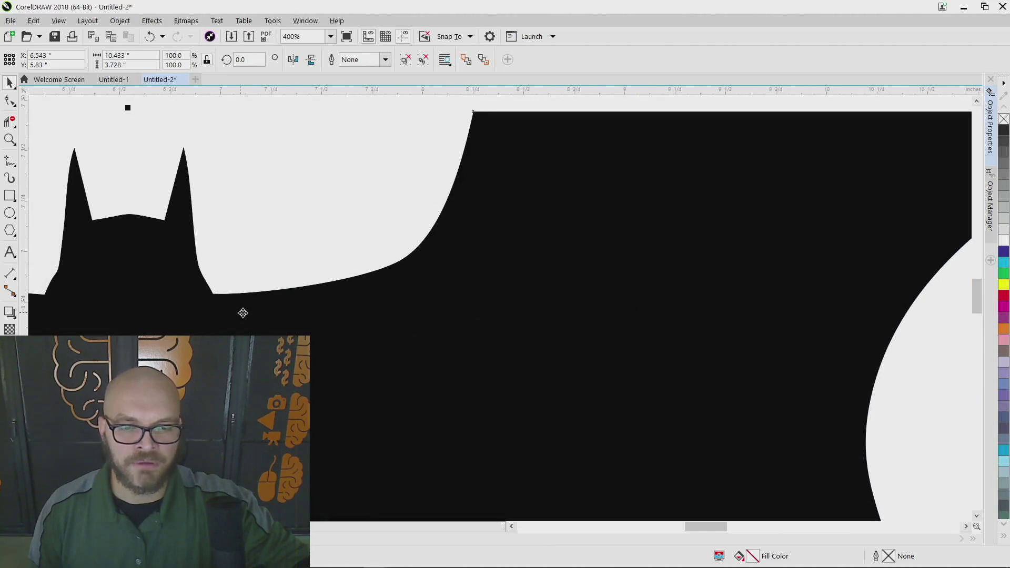
scroll(445, 287, "down", 2)
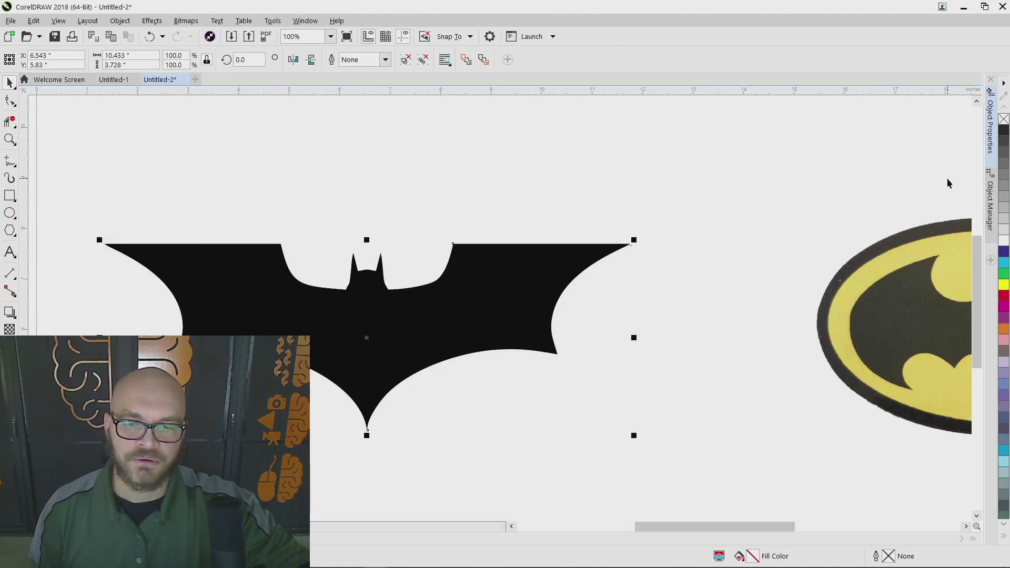
left_click_drag(982, 254, 976, 296)
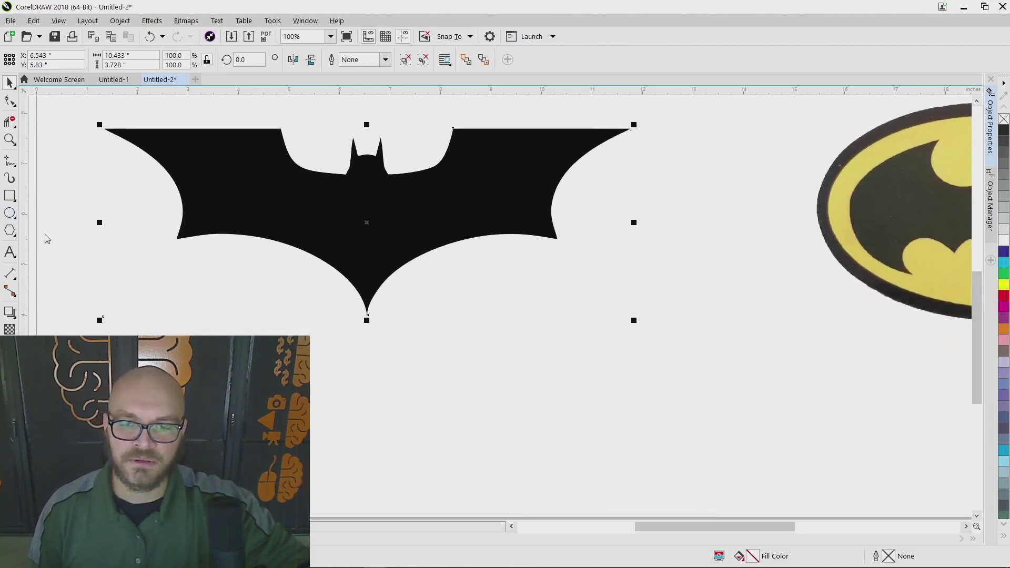
key("F7")
Step: Draw a circle under the bat and lower it slightly so its top meets the bat's point
left_click_drag(503, 498, 235, 253)
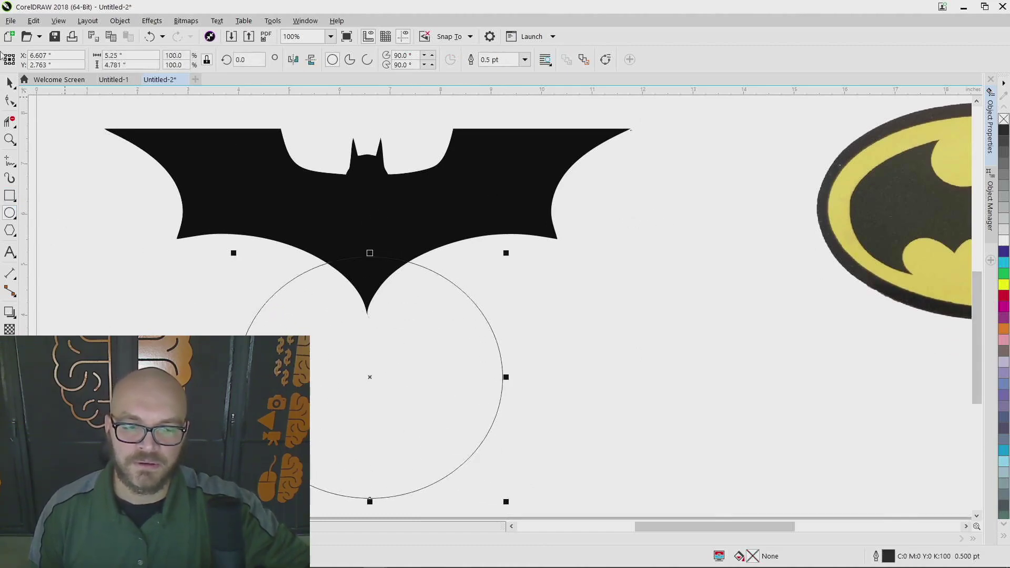
left_click(11, 83)
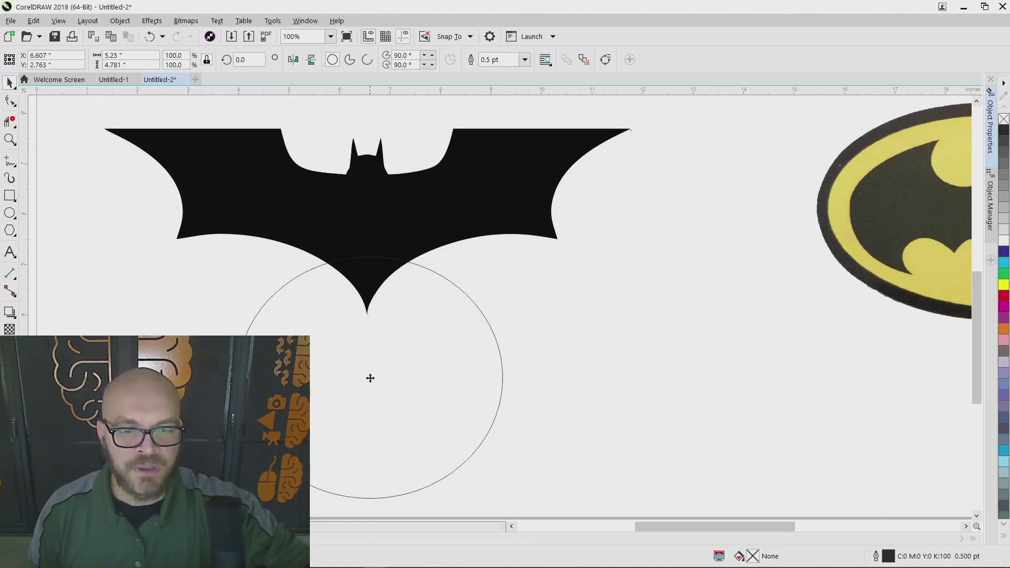
left_click_drag(370, 376, 369, 393)
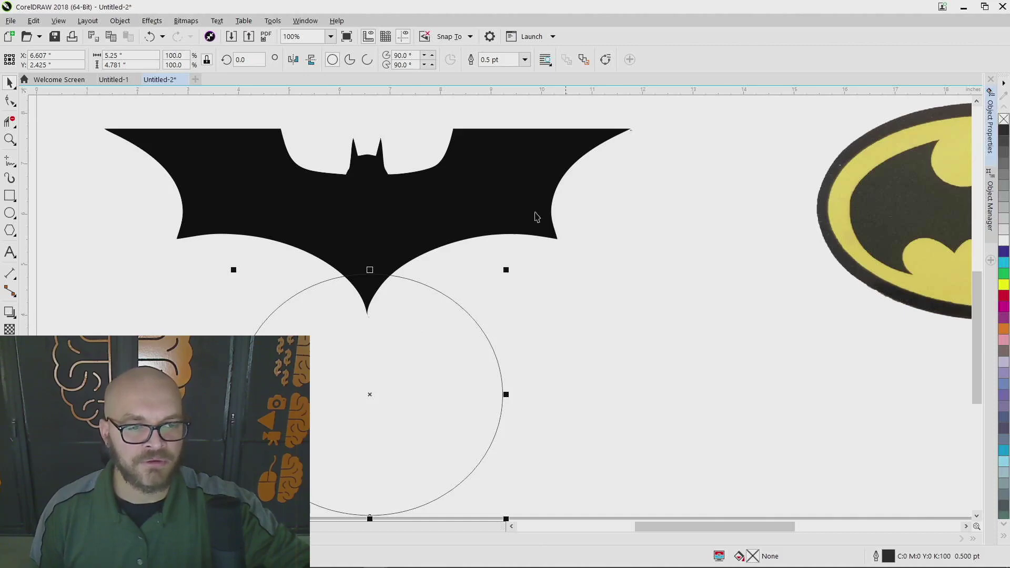
left_click(468, 314)
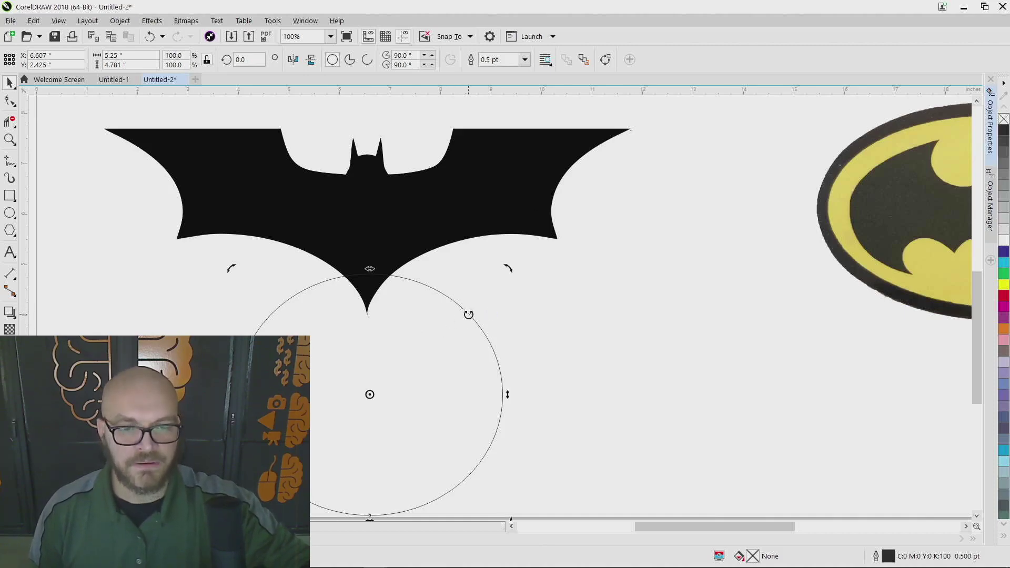
Step: Give the circle a Hairline outline in RGB #FF0055 red through Object Properties
right_click(467, 314)
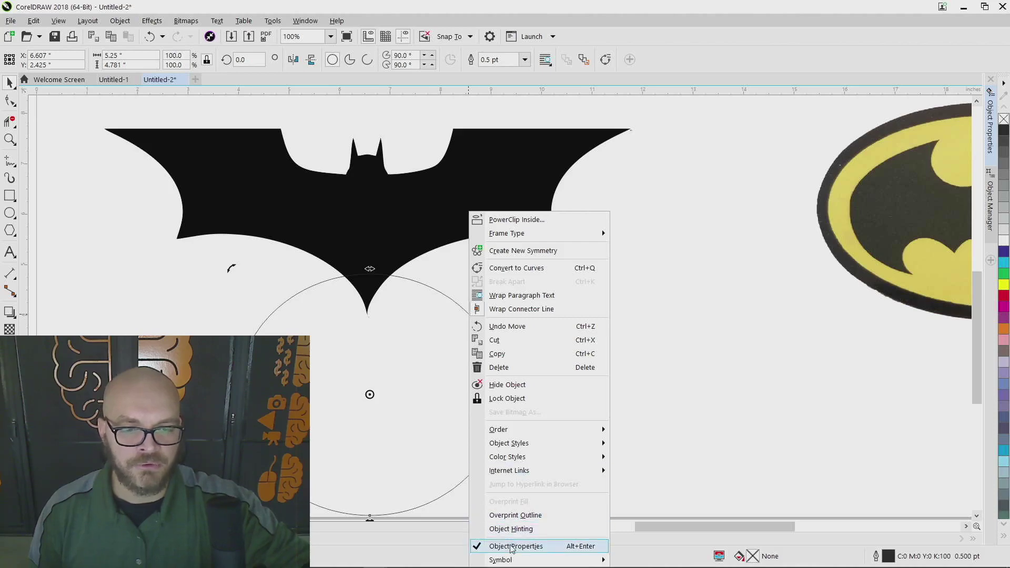
left_click(991, 121)
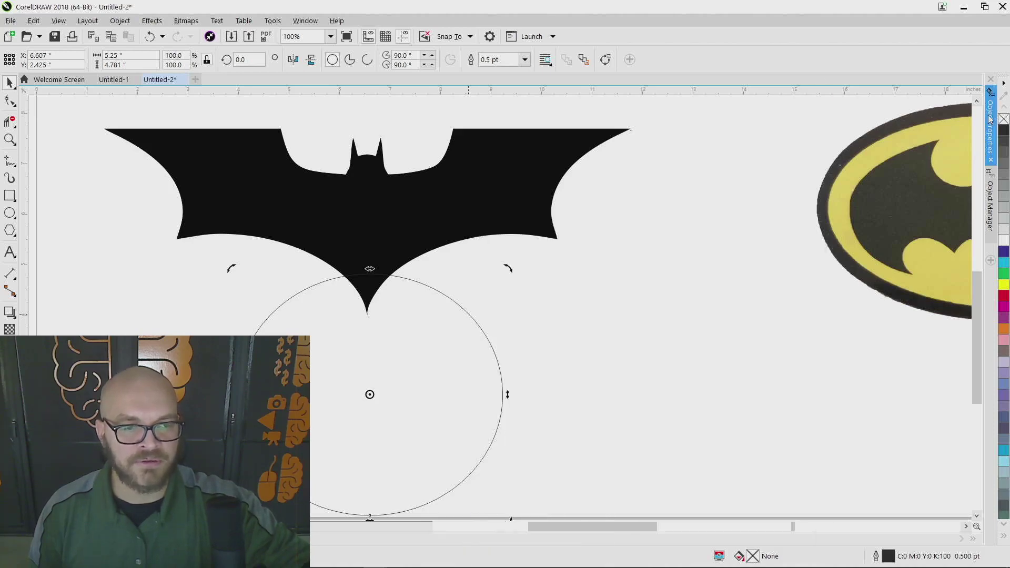
left_click(908, 127)
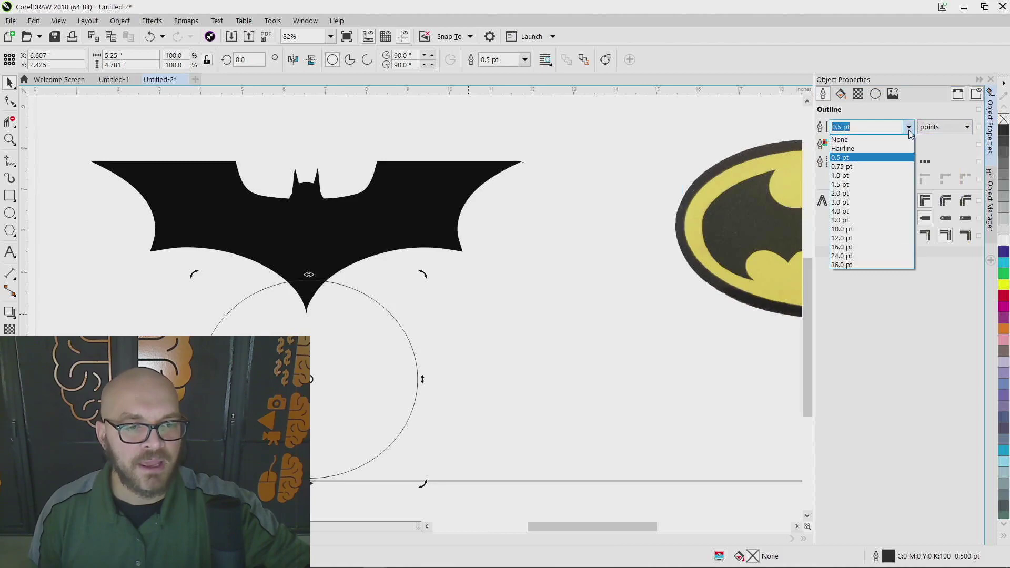
left_click(901, 149)
left_click(908, 146)
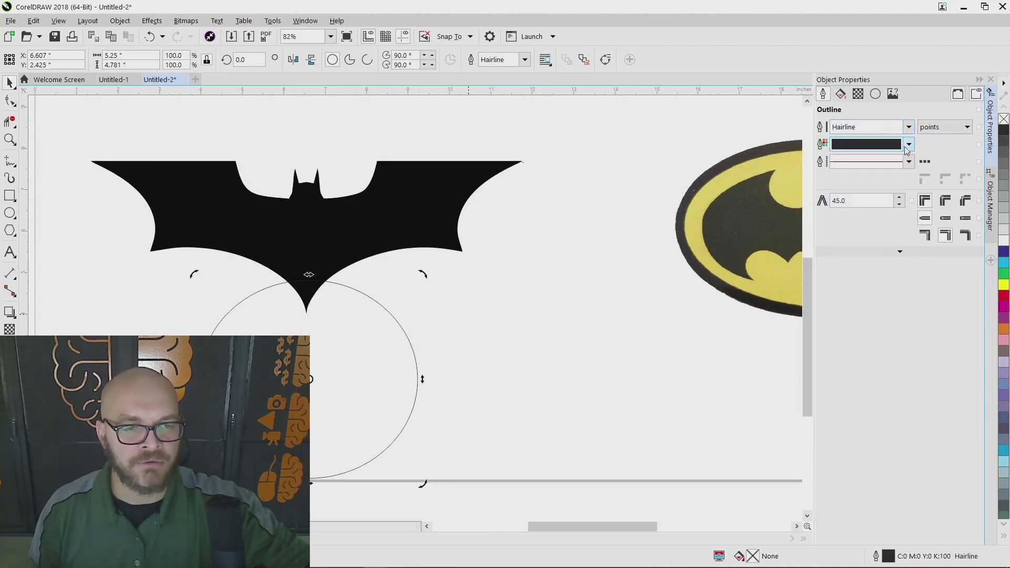
left_click(935, 196)
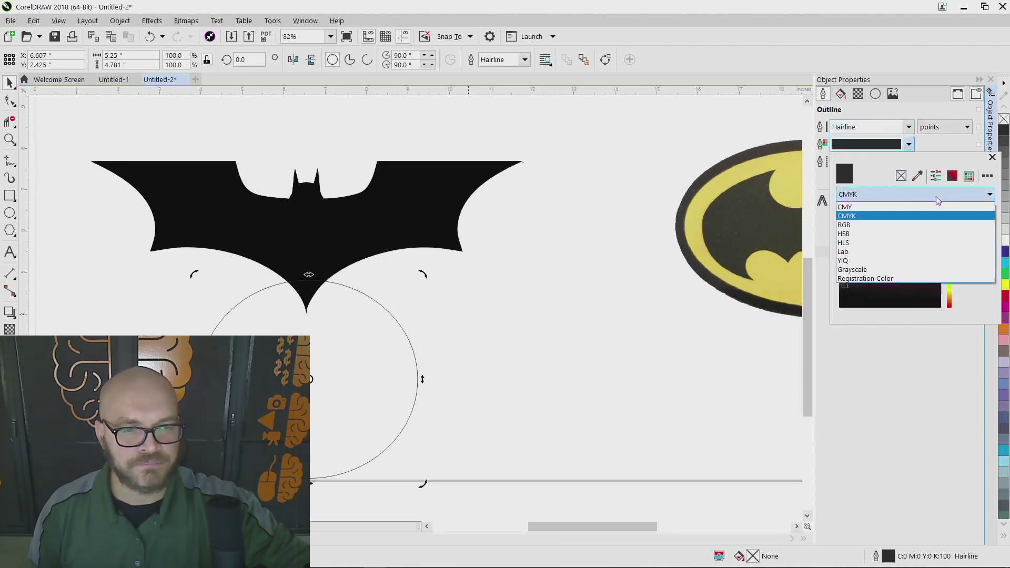
left_click(929, 222)
left_click_drag(926, 227, 947, 200)
left_click(515, 315)
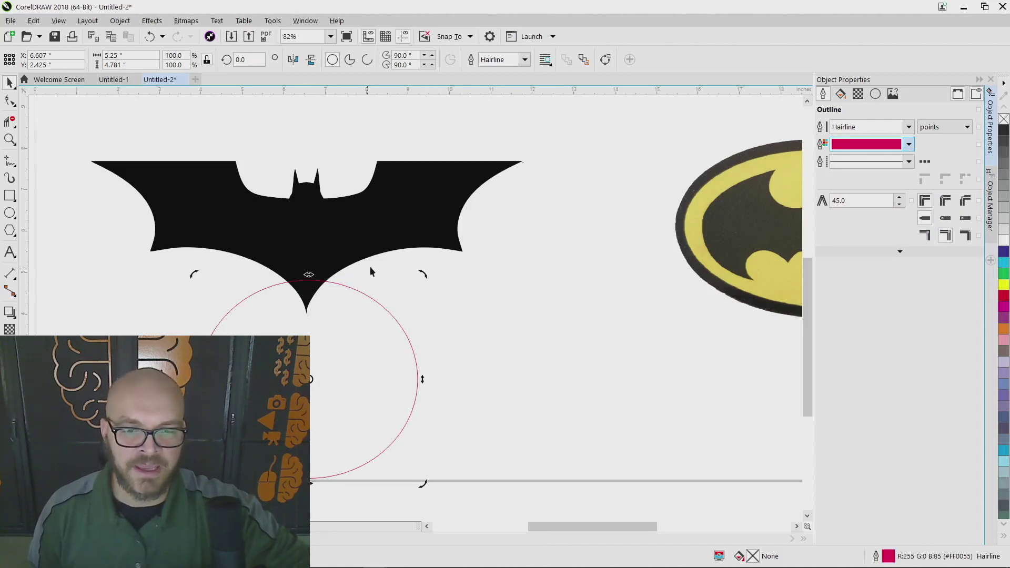
left_click(392, 233)
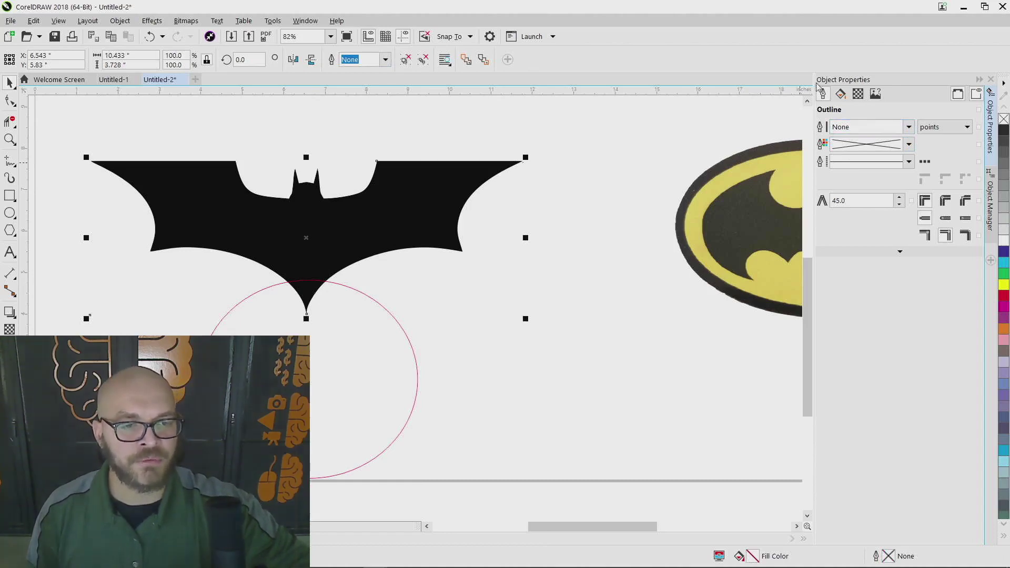
Step: Set the bat's outline to Hairline width in pure red RGB #FF0000
left_click(908, 128)
left_click(896, 148)
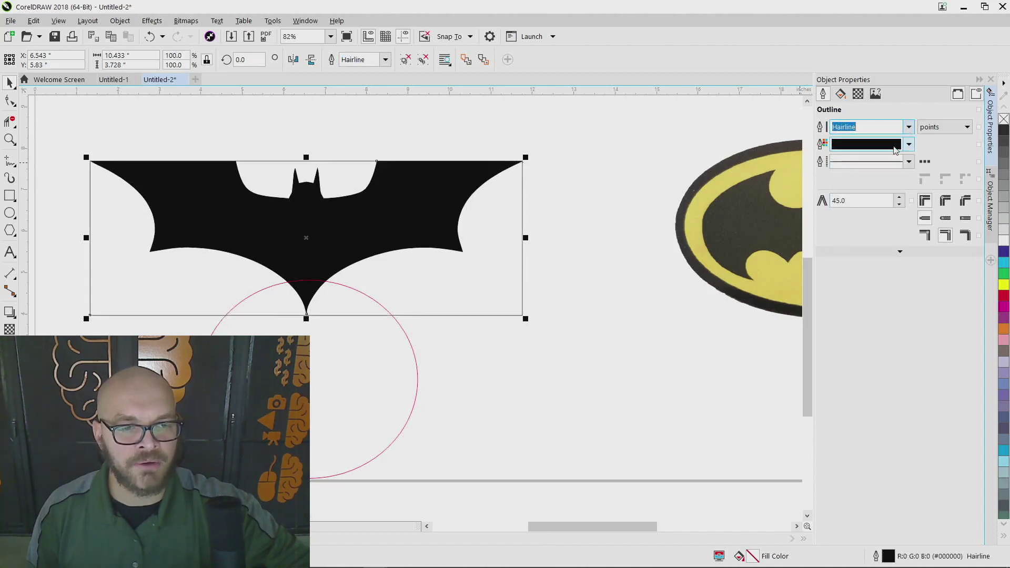
left_click(909, 145)
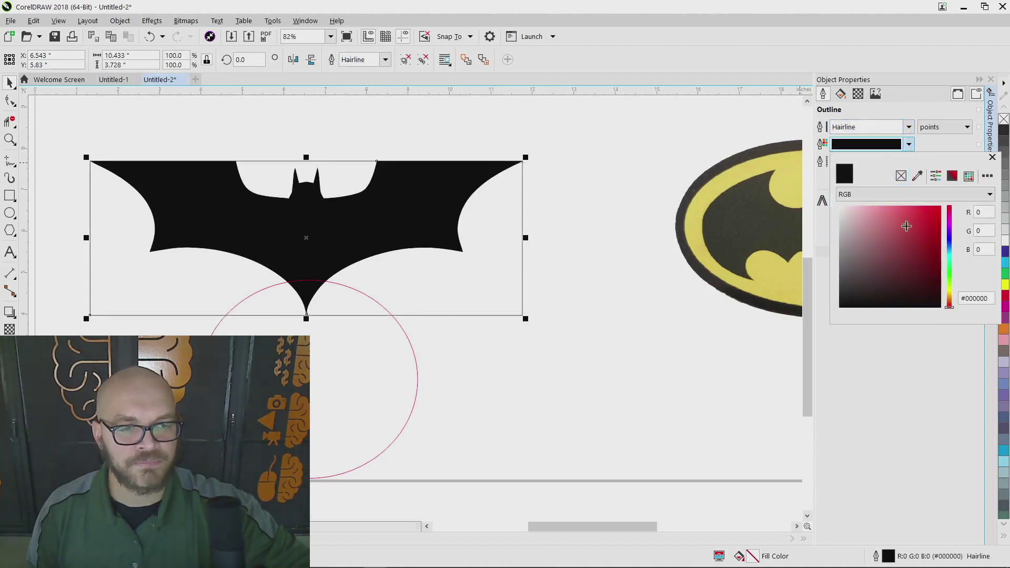
left_click_drag(905, 226, 960, 195)
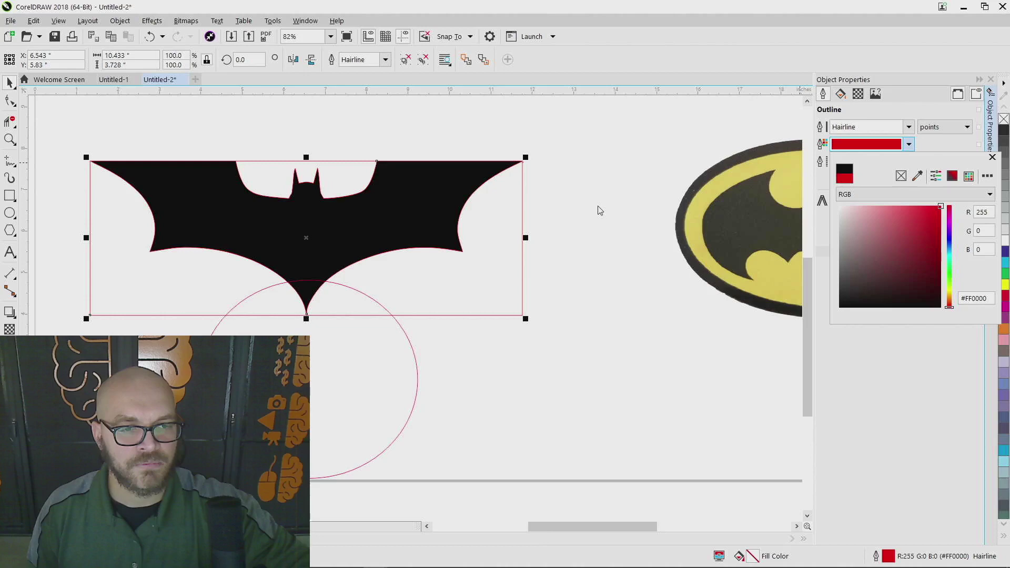
Step: Import the 3200×2800 px circle-and-square reference image and place it beside the bat
key("F6")
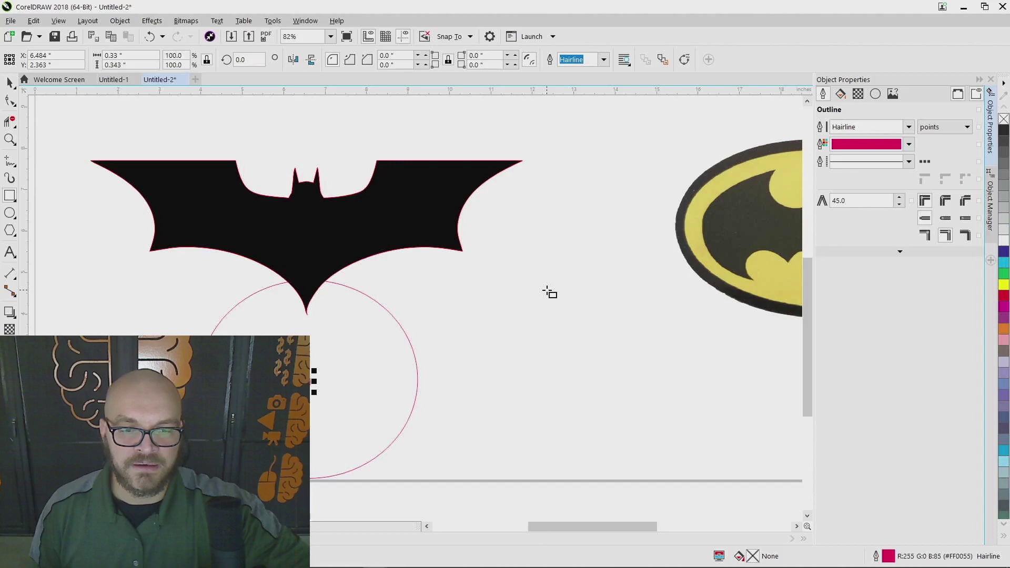
left_click(549, 293)
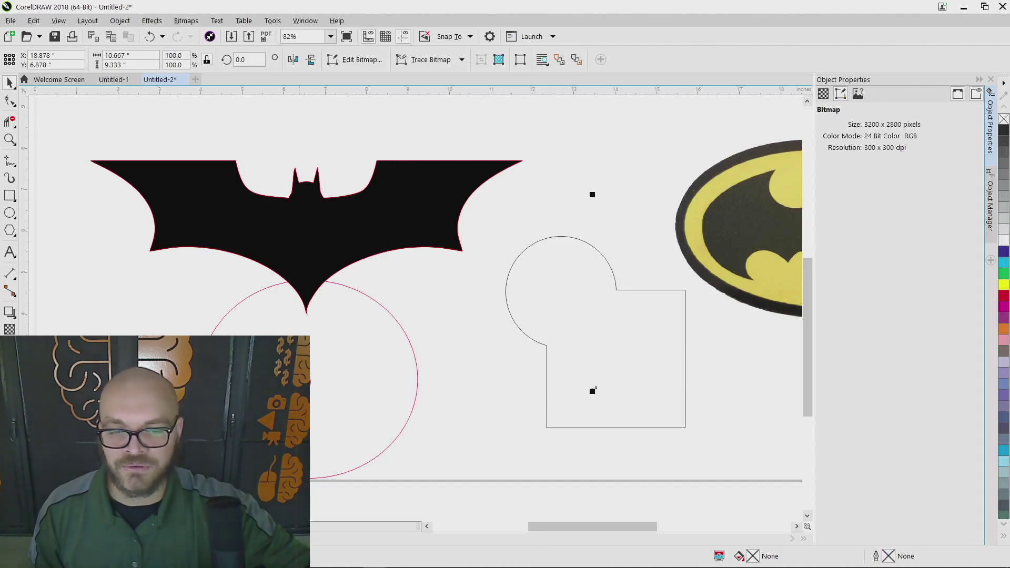
left_click(10, 21)
left_click(9, 21)
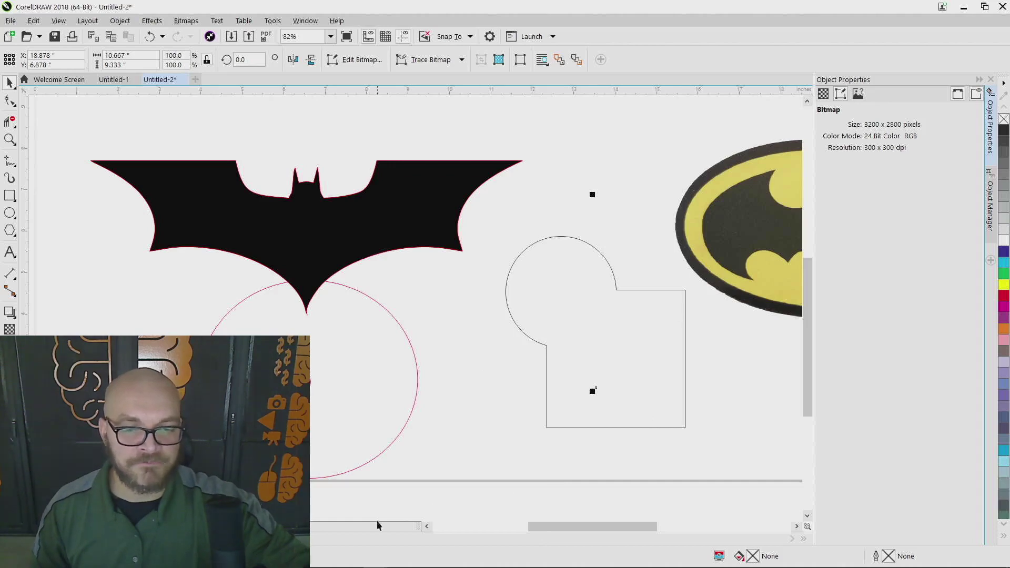
Step: Quick Trace the yellow Batman logo bitmap, accepting Reduce bitmap in the PowerTRACE size warning
left_click_drag(544, 527, 598, 529)
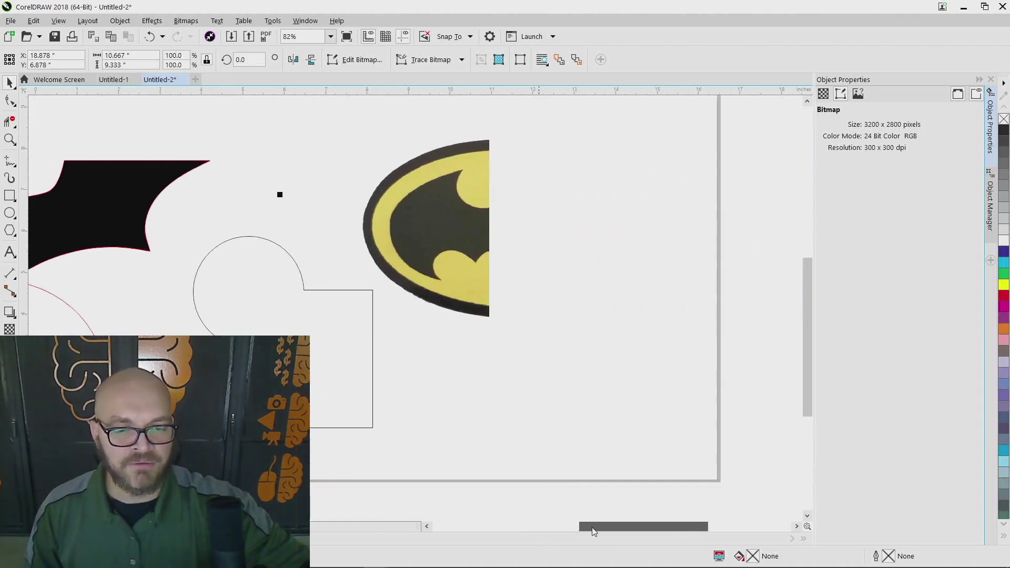
left_click(491, 179)
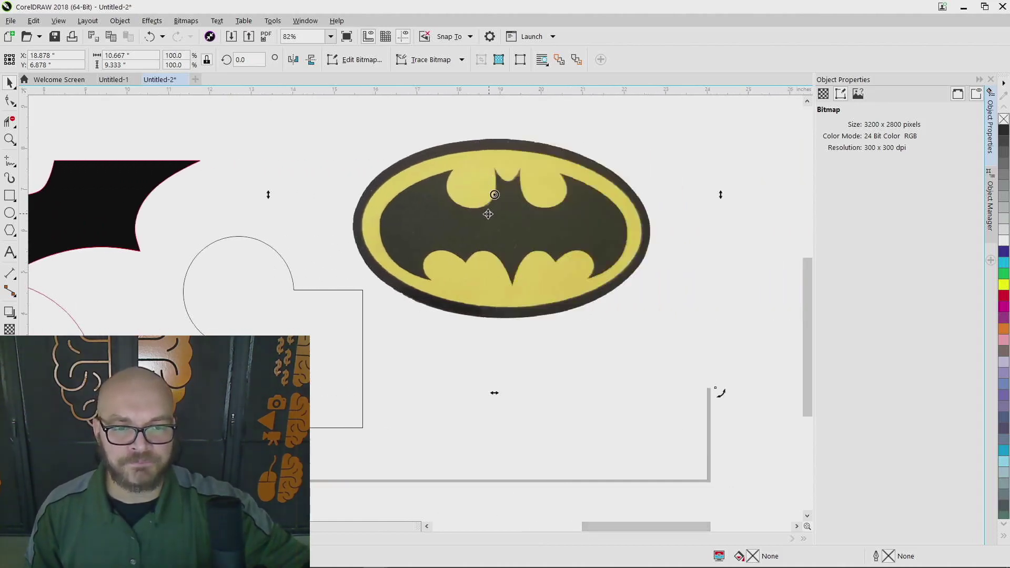
left_click(412, 63)
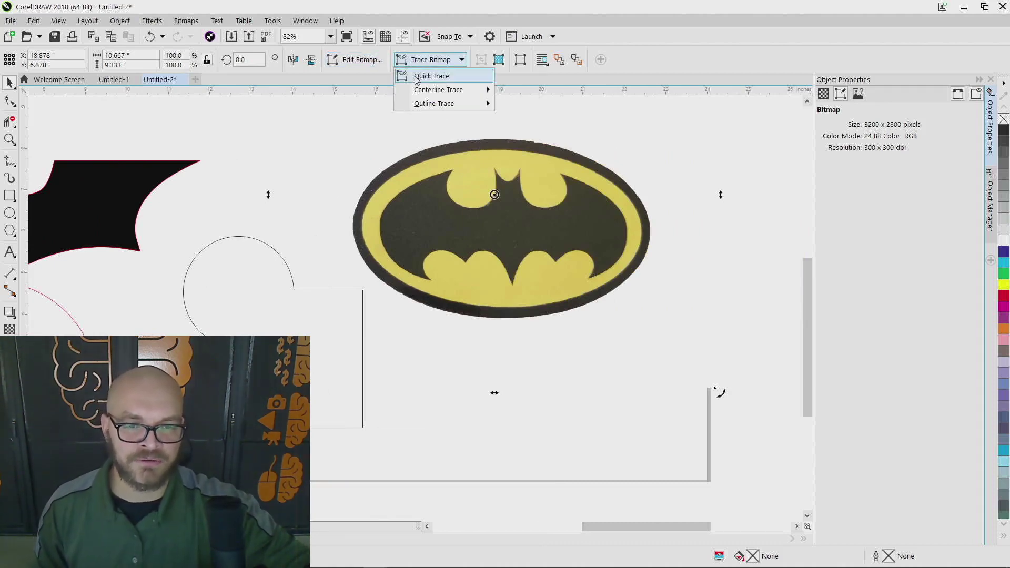
left_click(416, 76)
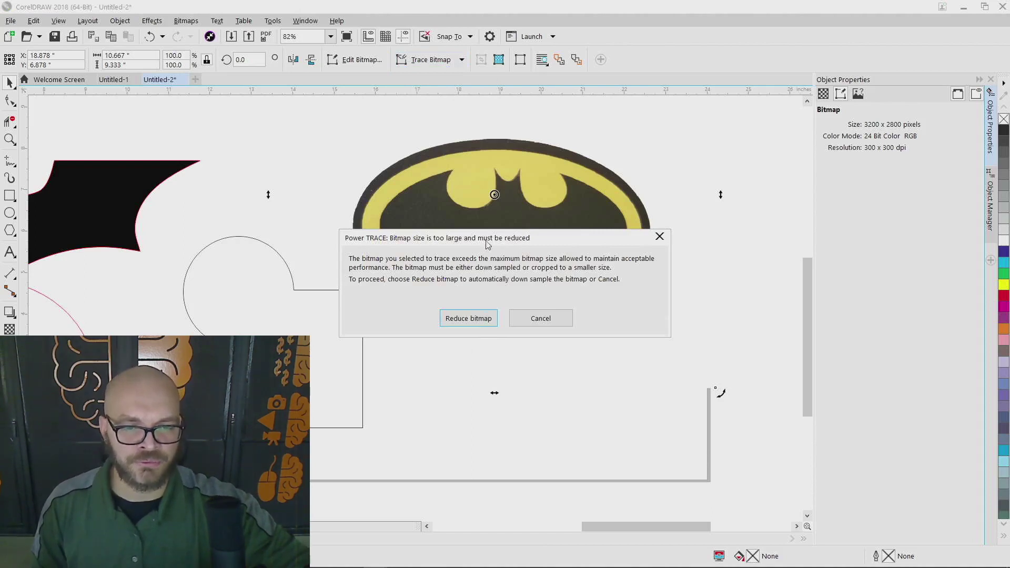
left_click(468, 318)
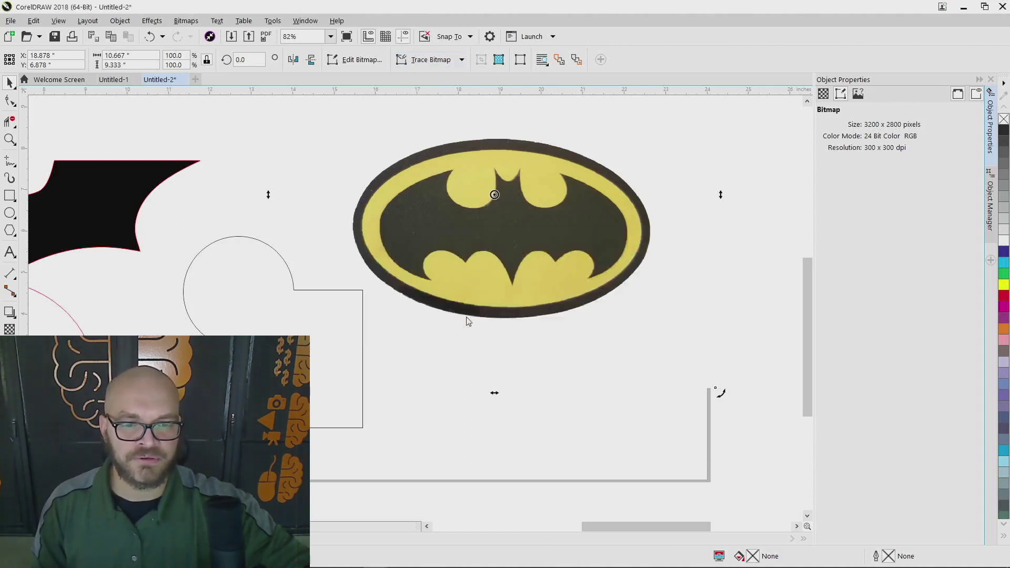